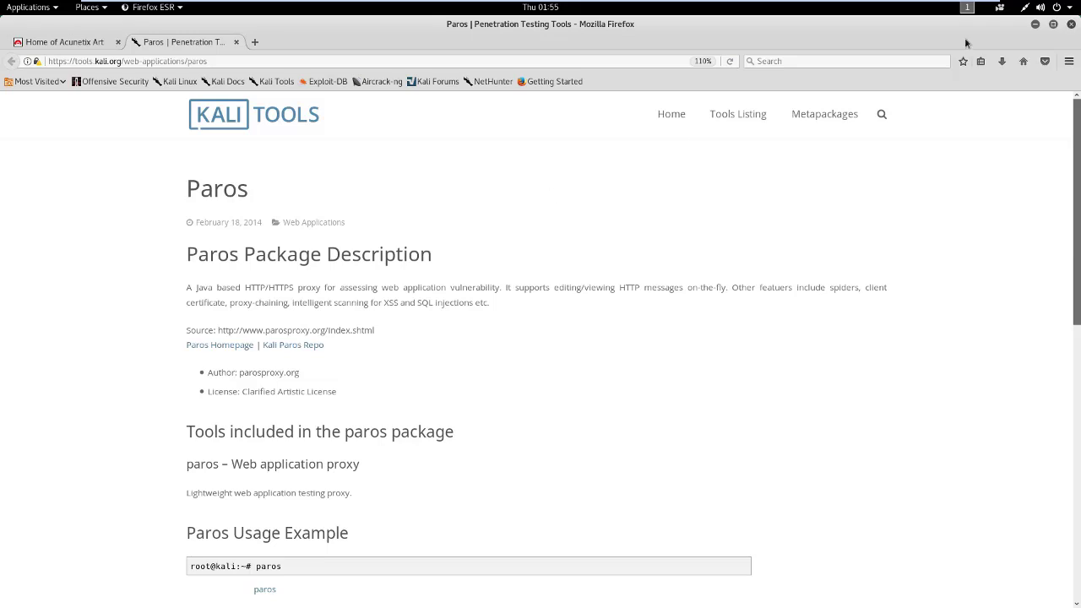
# Bring the Firefox window back up and close the Kali Tools page about Paros, leaving the Acunetix Art site open
pyautogui.click(1036, 25)
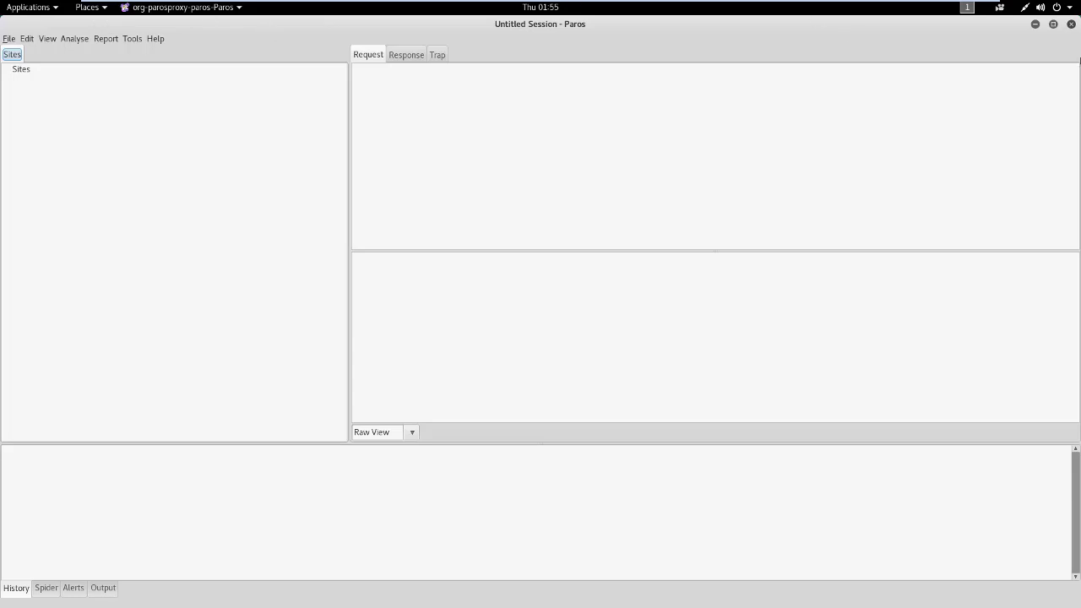
pyautogui.click(1034, 24)
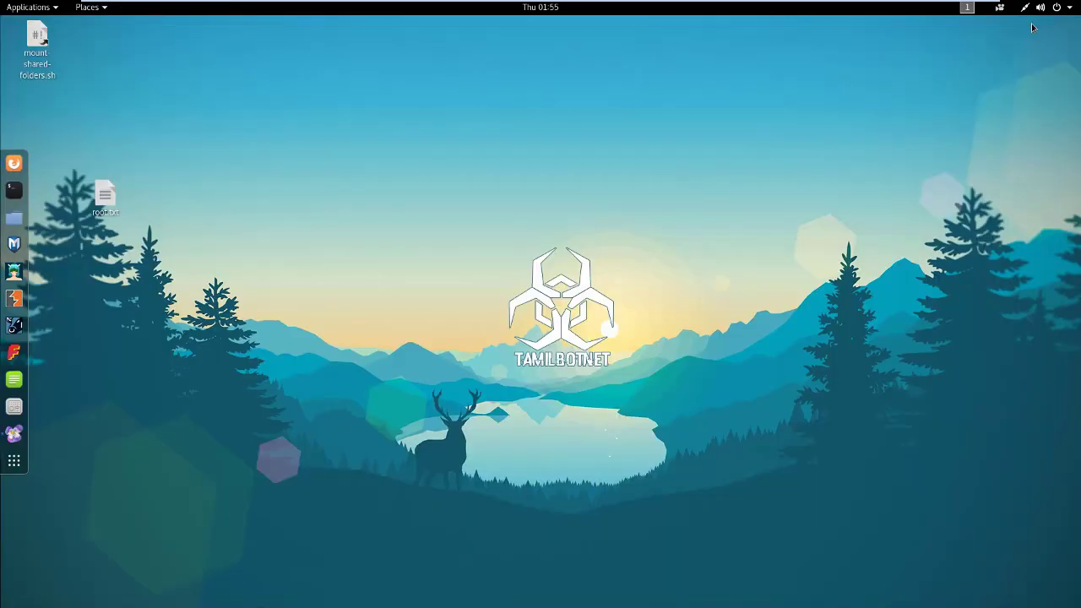
pyautogui.click(14, 163)
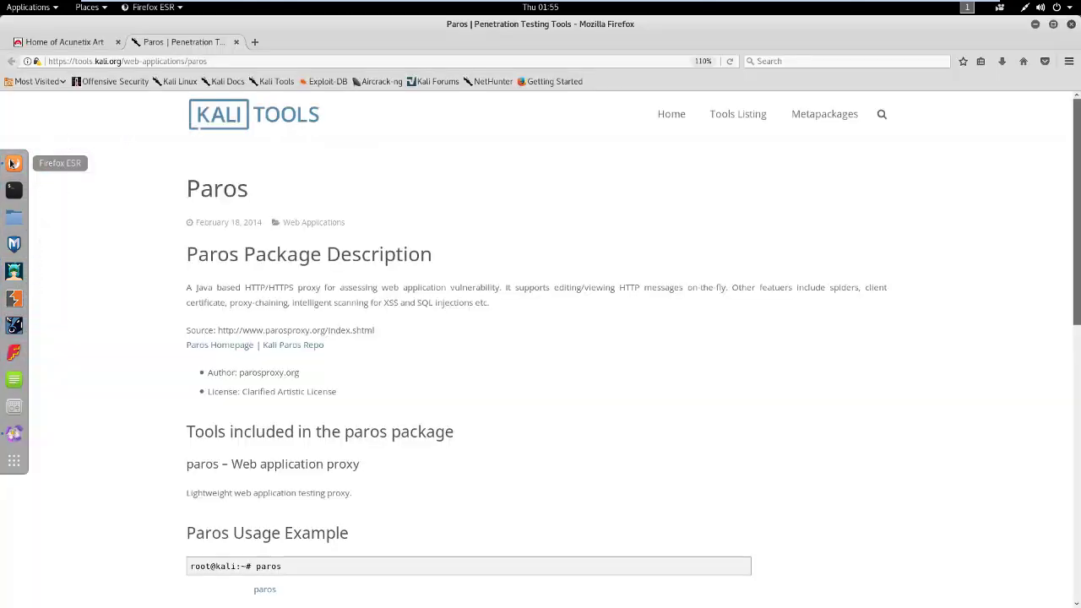
pyautogui.click(236, 41)
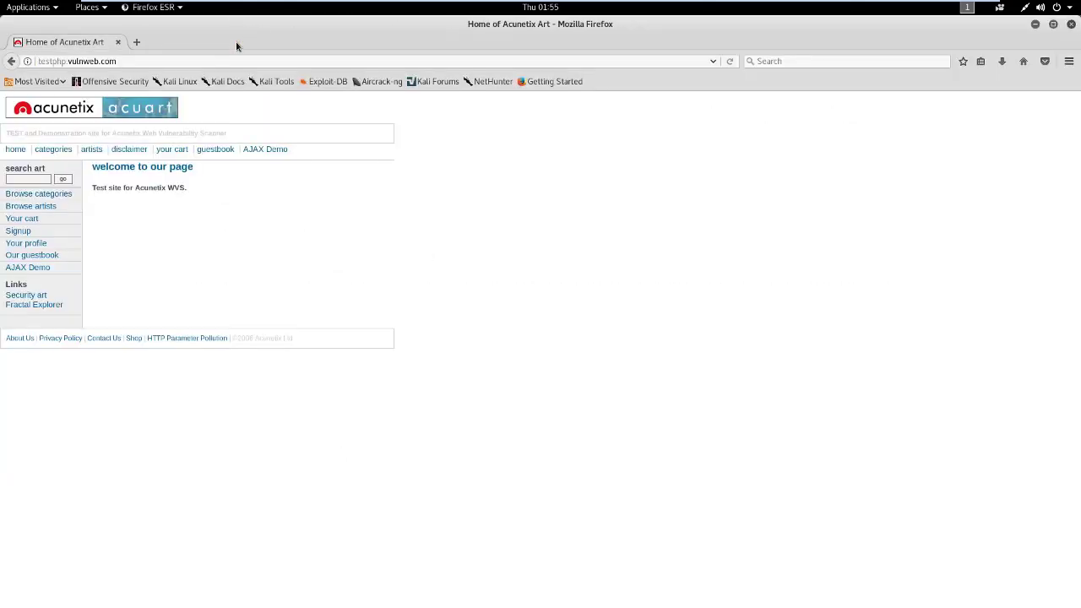
# Check the manual HTTP proxy configuration in Firefox's network connection settings, accept it and close the preferences
pyautogui.click(1069, 62)
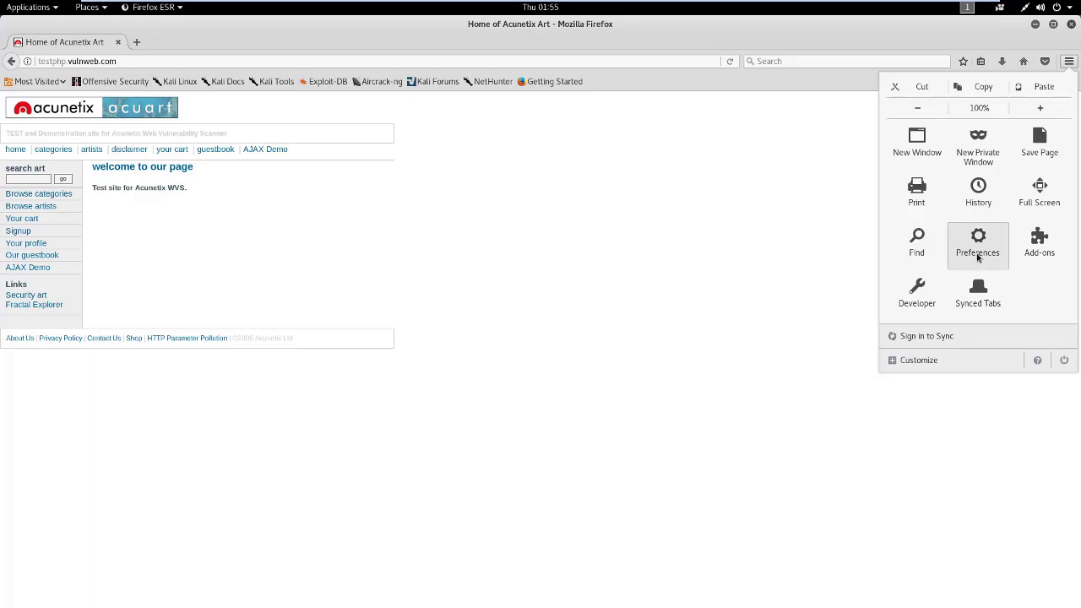
pyautogui.click(978, 245)
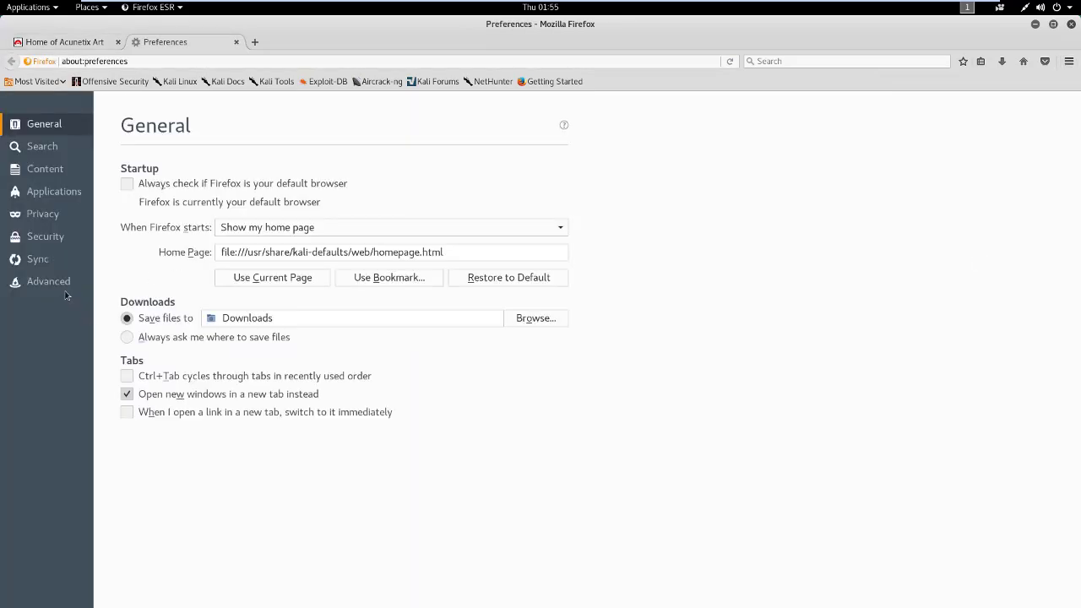
pyautogui.click(68, 287)
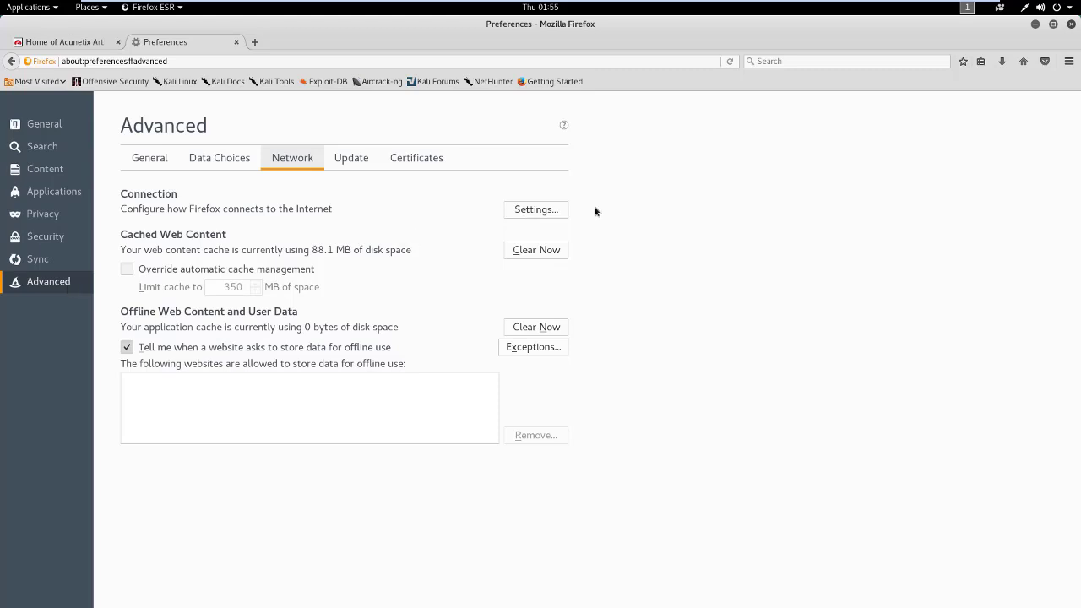
pyautogui.click(557, 210)
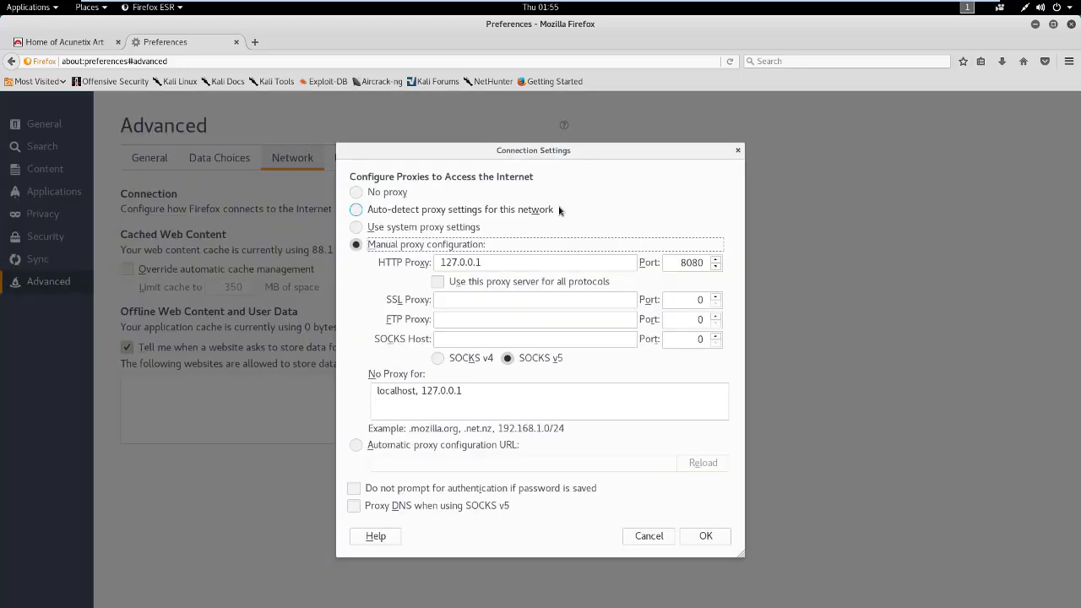
pyautogui.click(514, 262)
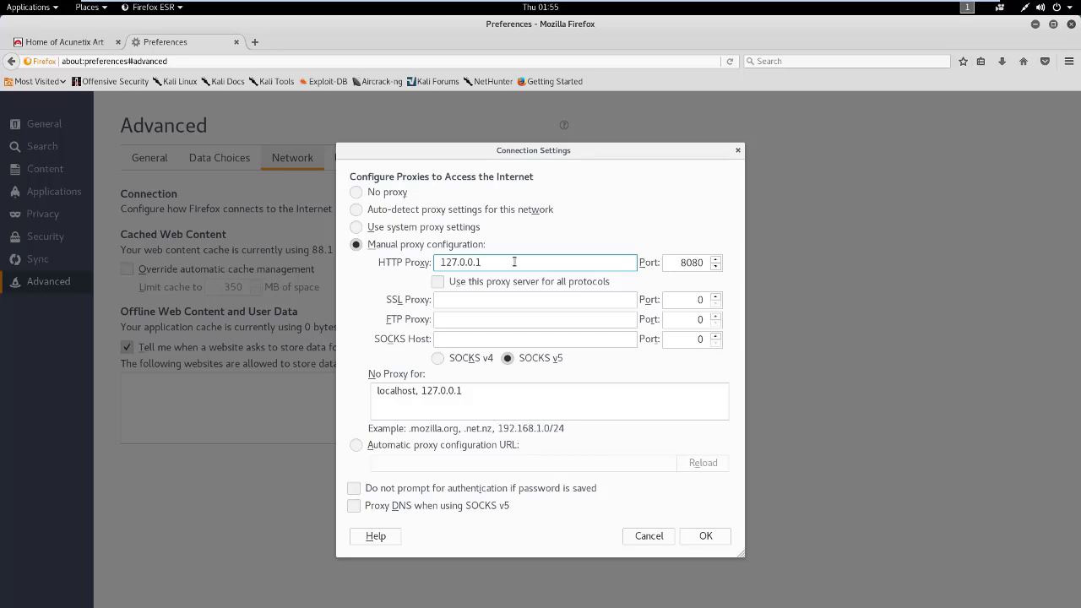
pyautogui.click(689, 547)
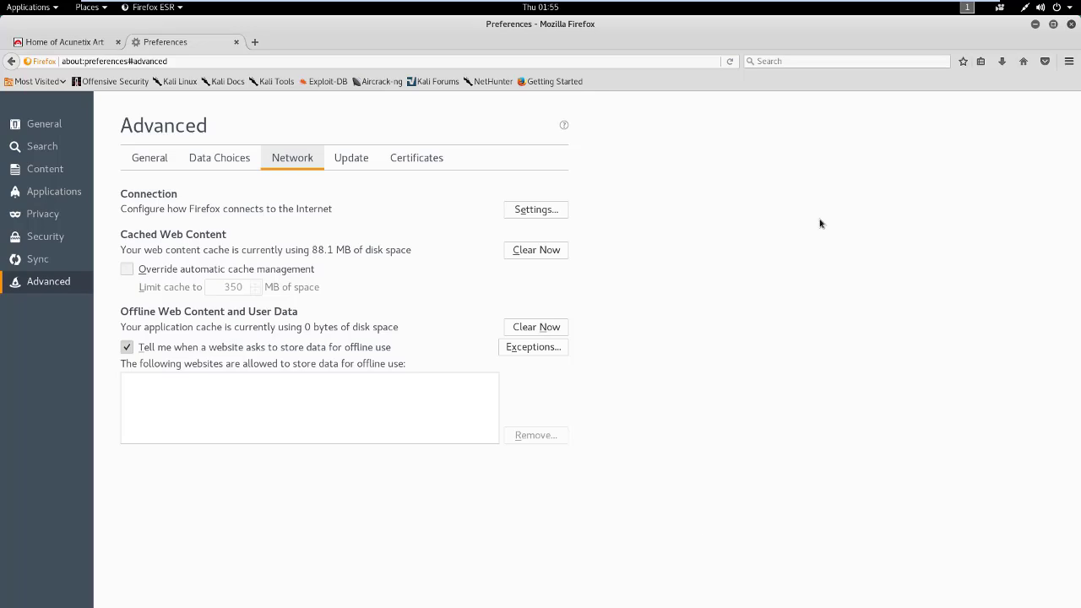
pyautogui.click(236, 42)
# Switch to Paros, check the local proxy address and port in its options, accept them and restore the window to a smaller size
pyautogui.click(1035, 26)
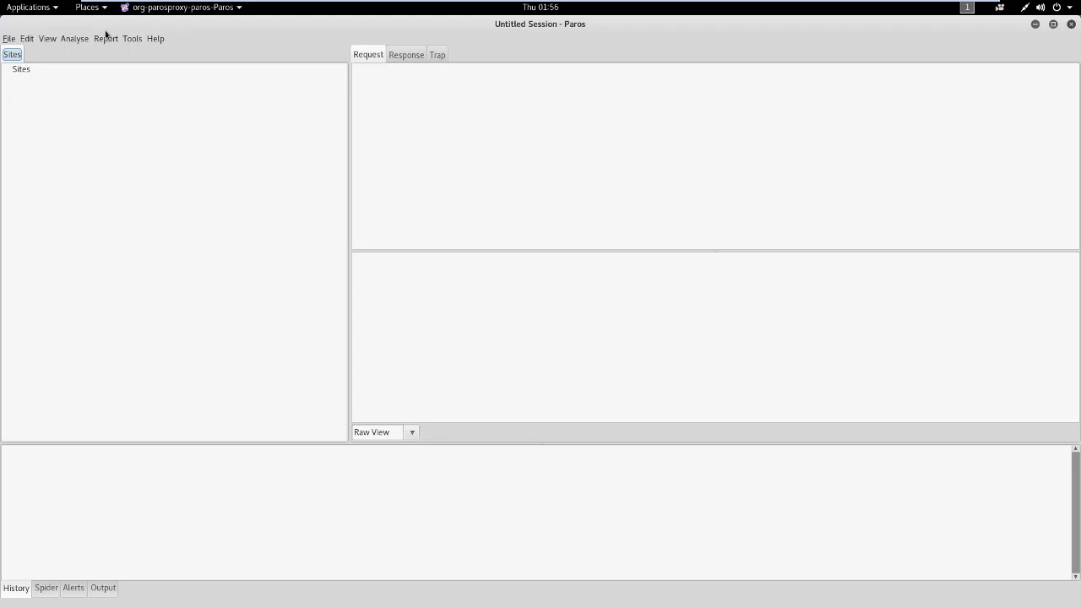
pyautogui.click(131, 39)
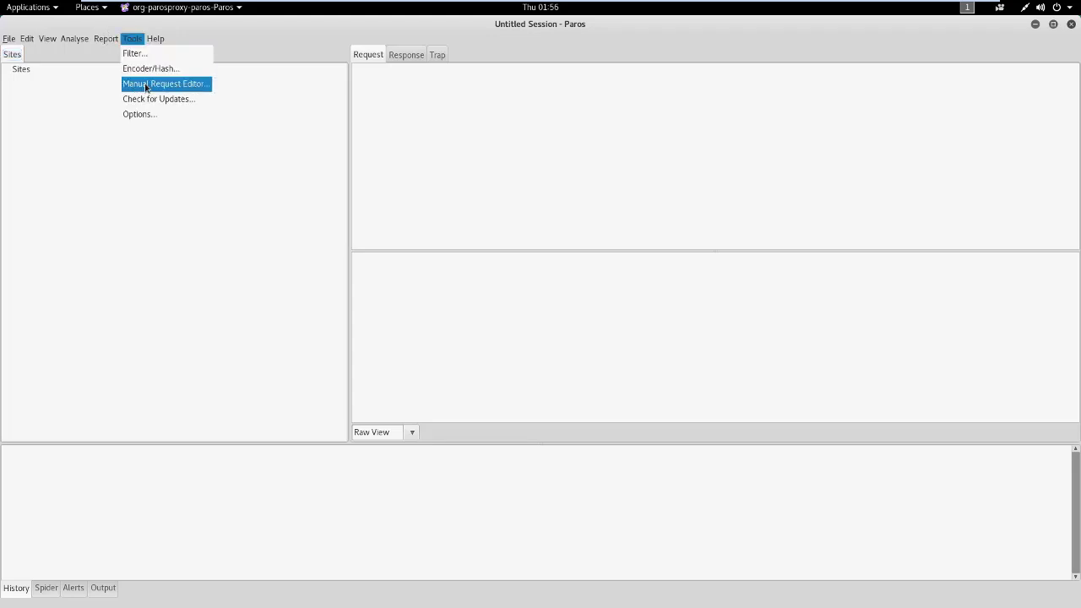
pyautogui.click(139, 116)
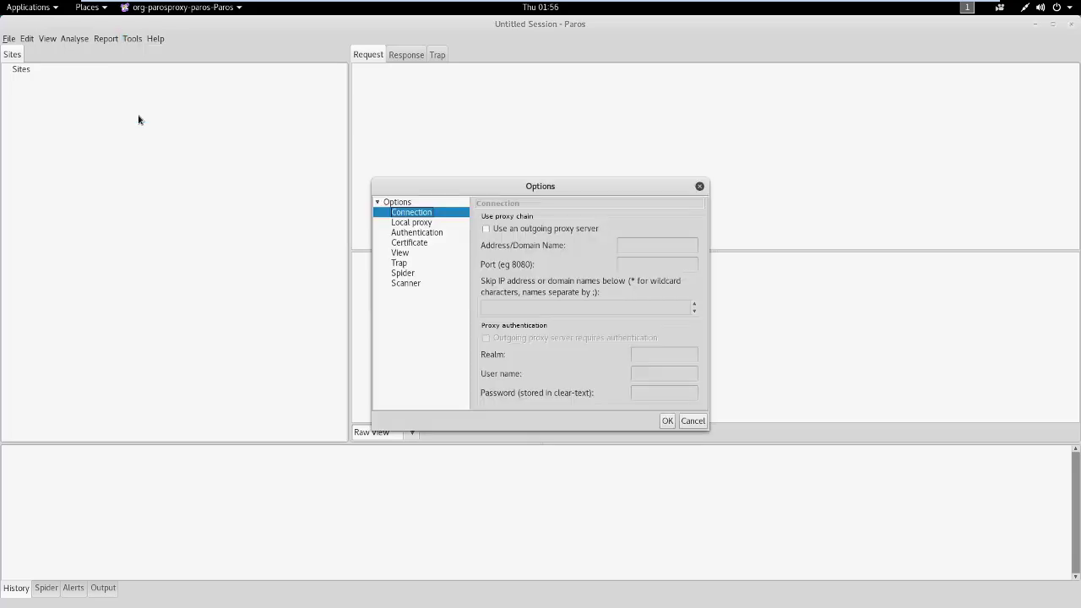
pyautogui.click(426, 224)
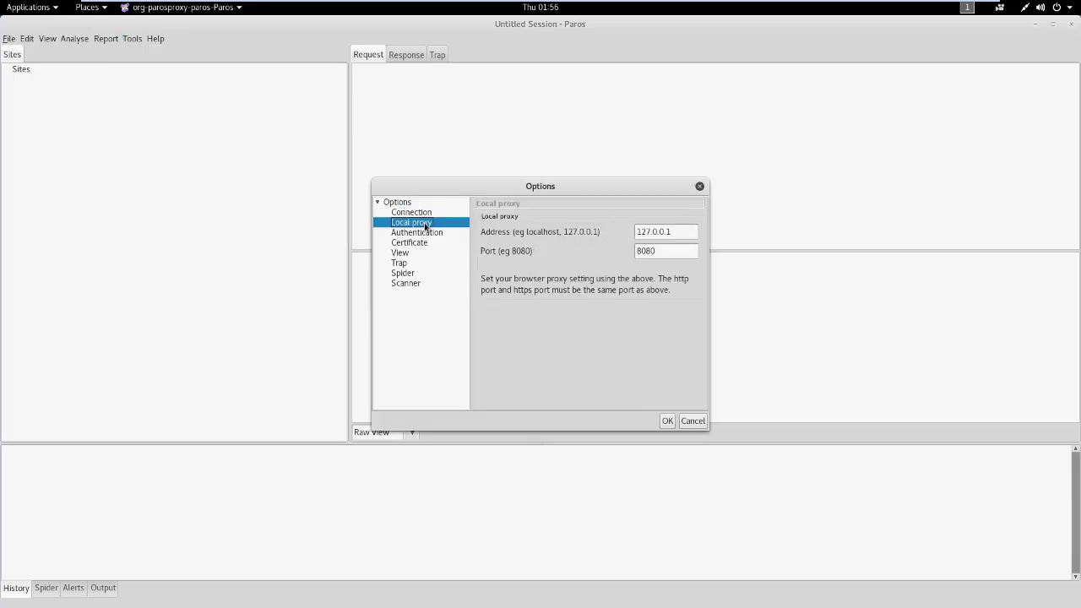
pyautogui.click(684, 234)
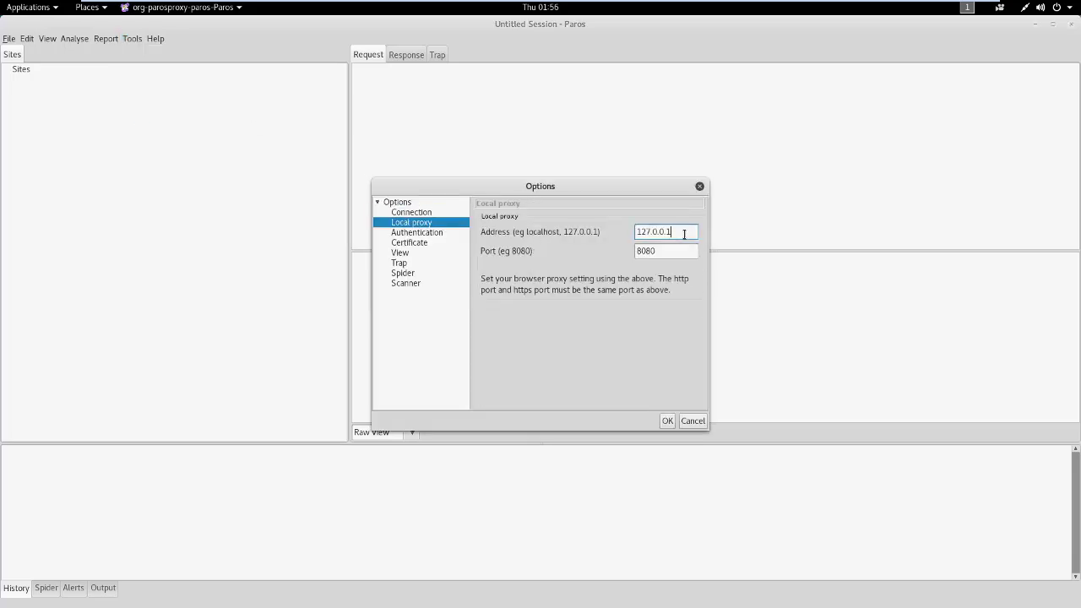
pyautogui.click(667, 420)
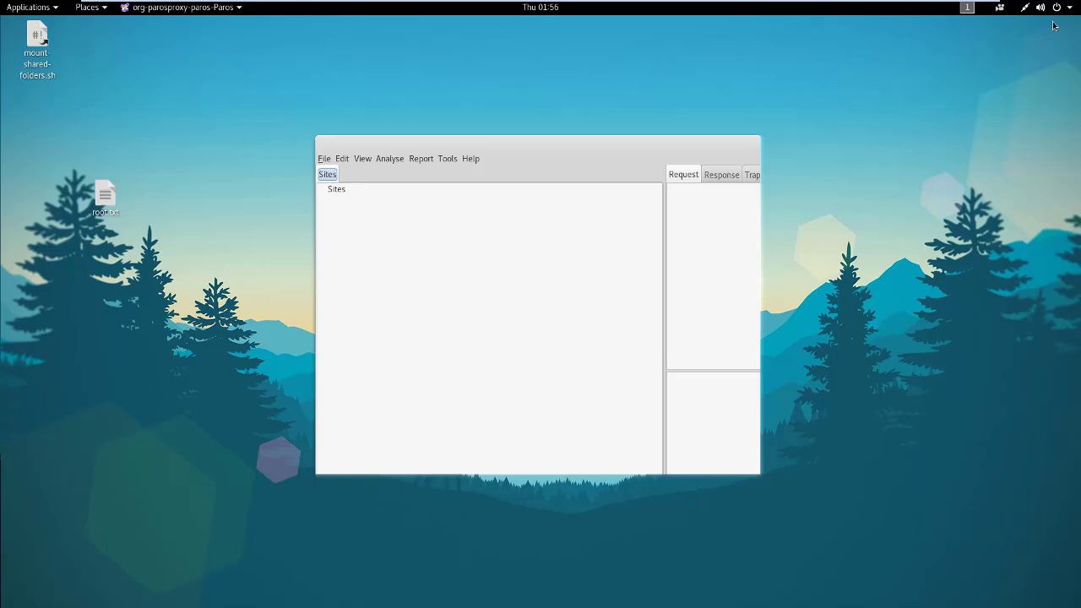
pyautogui.click(1053, 24)
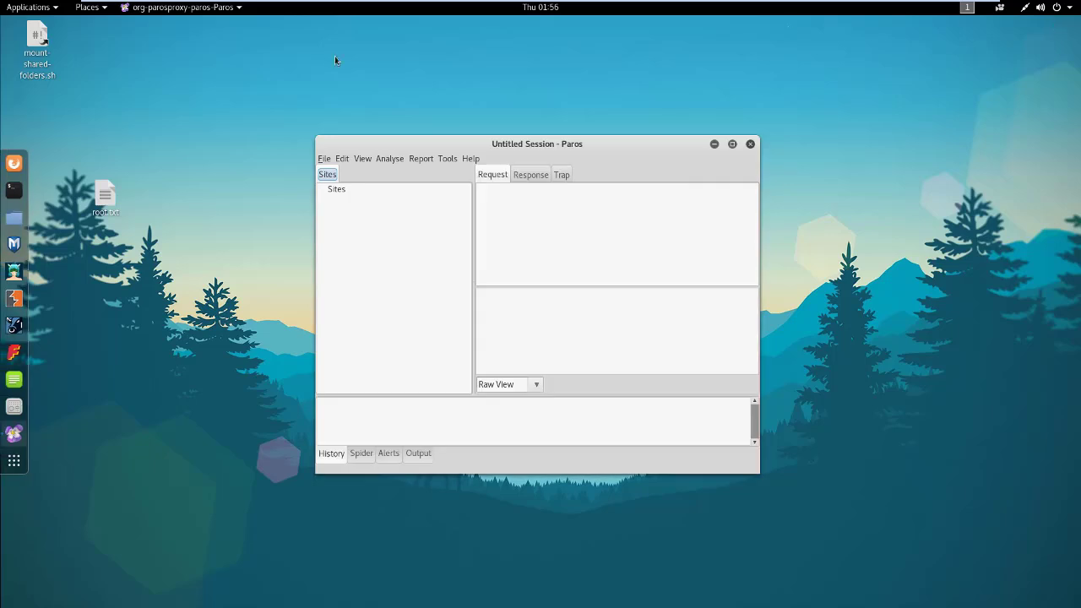
# Switch to Firefox, reload testphp.vulnweb.com through the proxy and return to the Google results for "accunitix vuln lab"
pyautogui.click(13, 163)
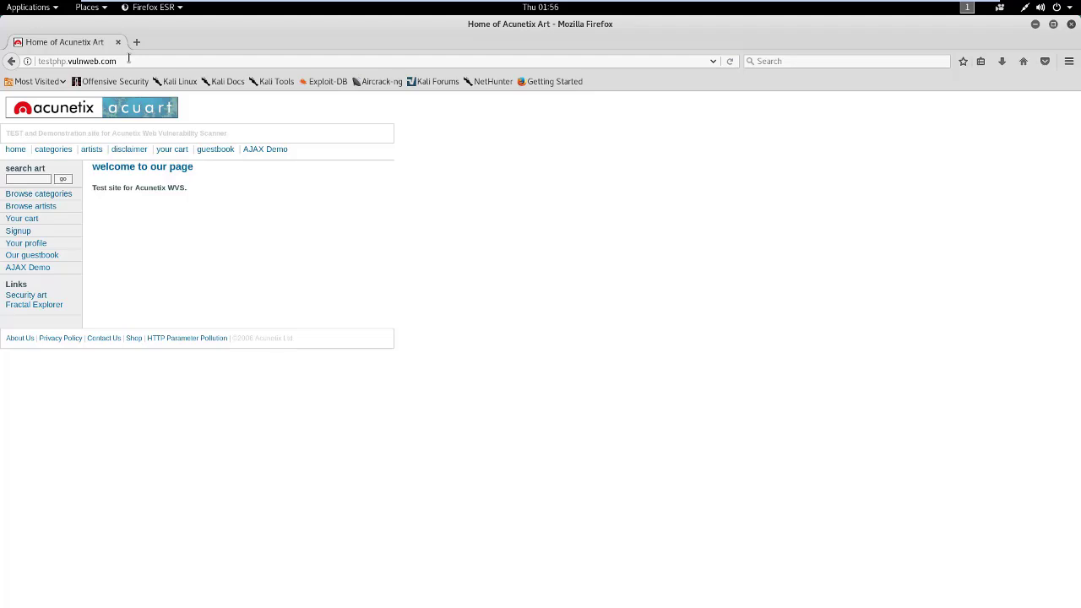
pyautogui.click(128, 59)
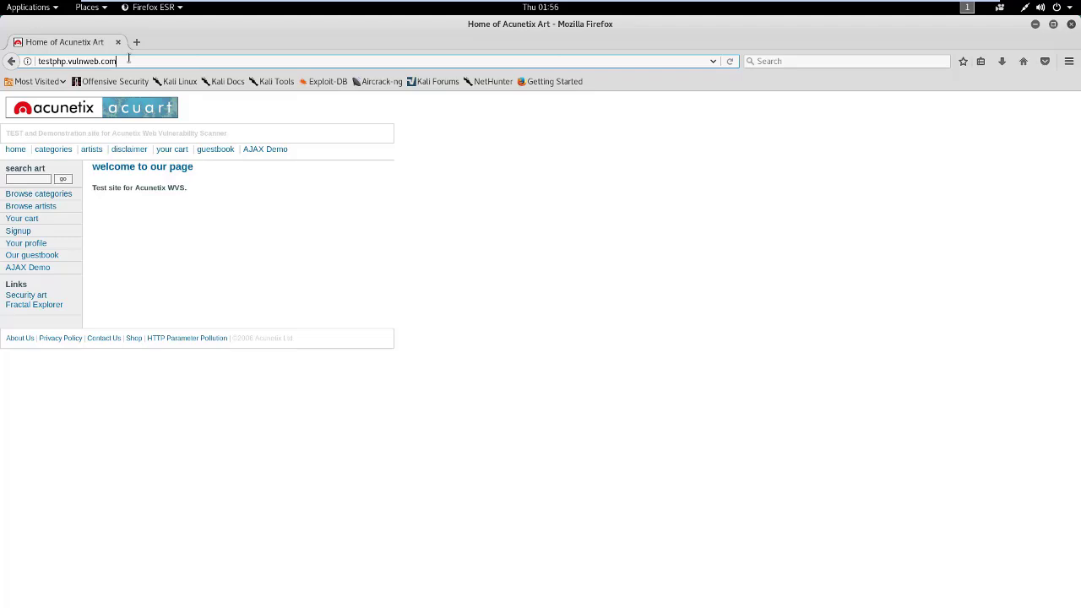
pyautogui.press('Return')
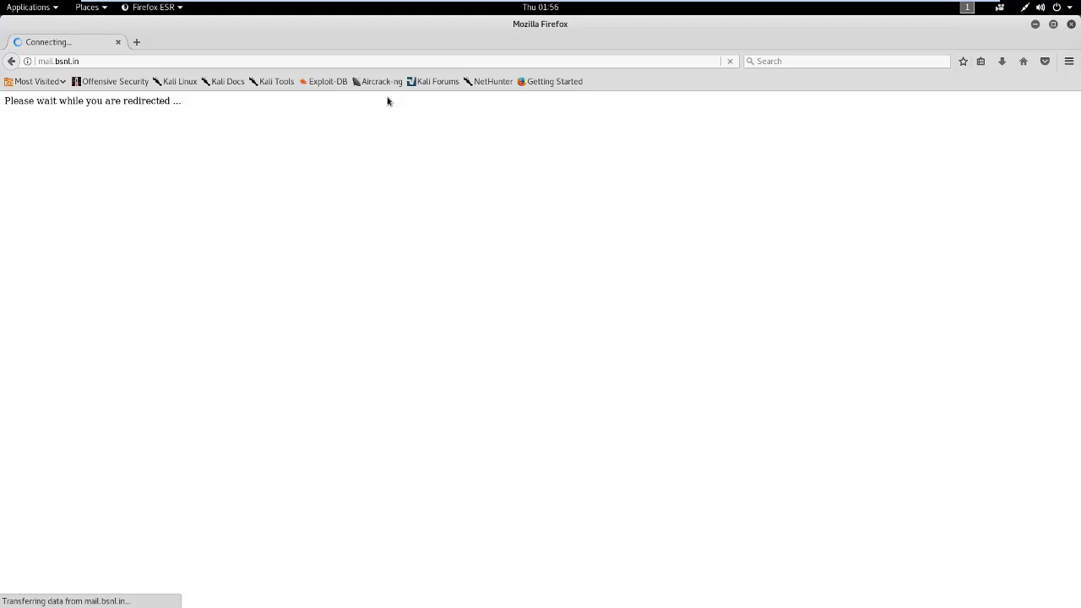
pyautogui.click(12, 66)
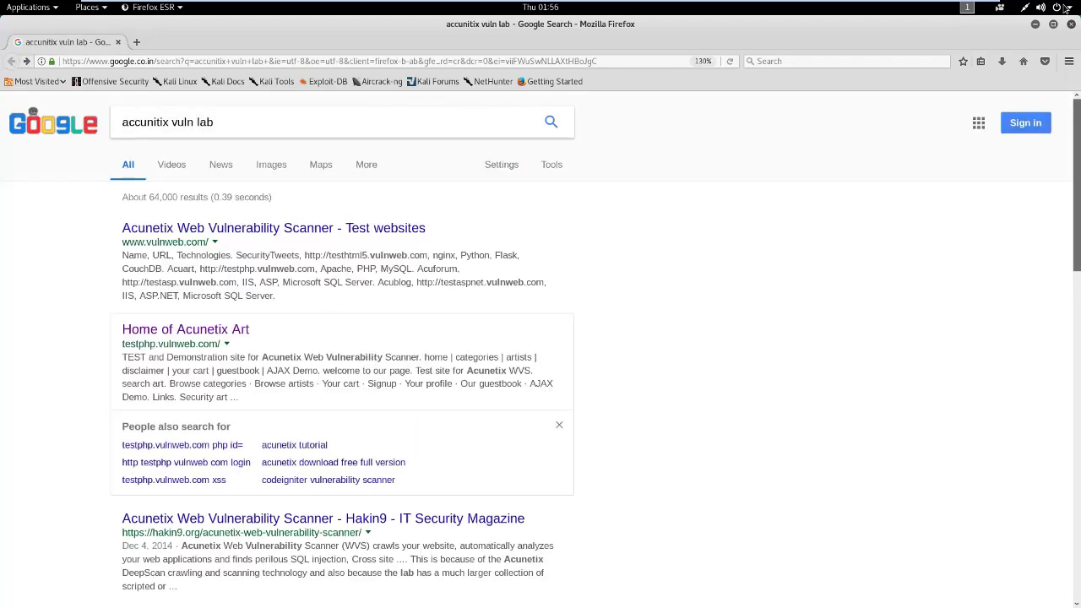
pyautogui.click(1035, 25)
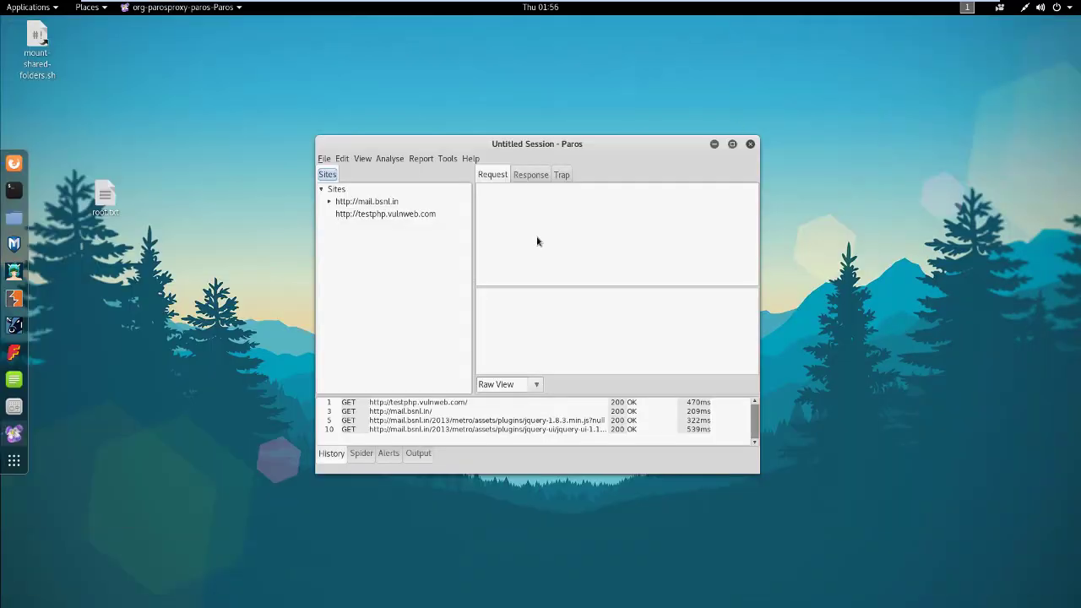
pyautogui.click(380, 203)
pyautogui.rightClick(381, 204)
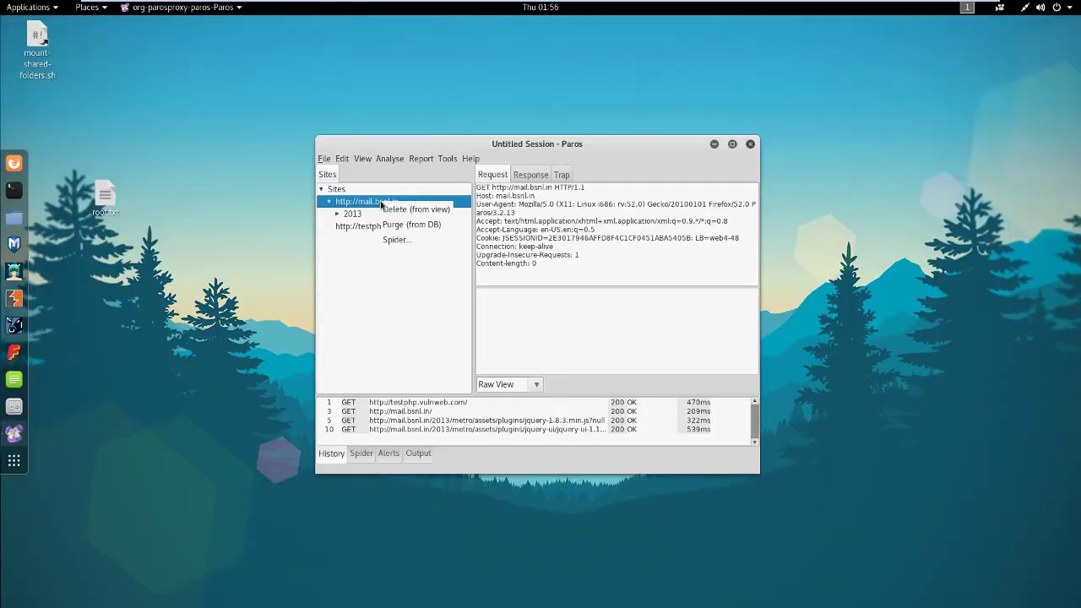
pyautogui.click(389, 209)
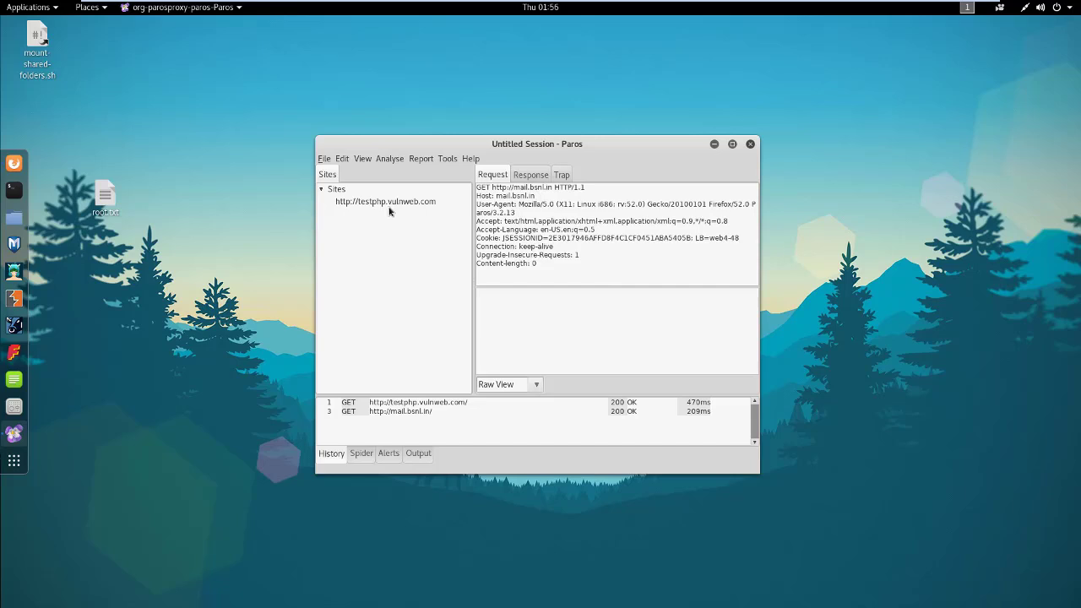
pyautogui.click(391, 203)
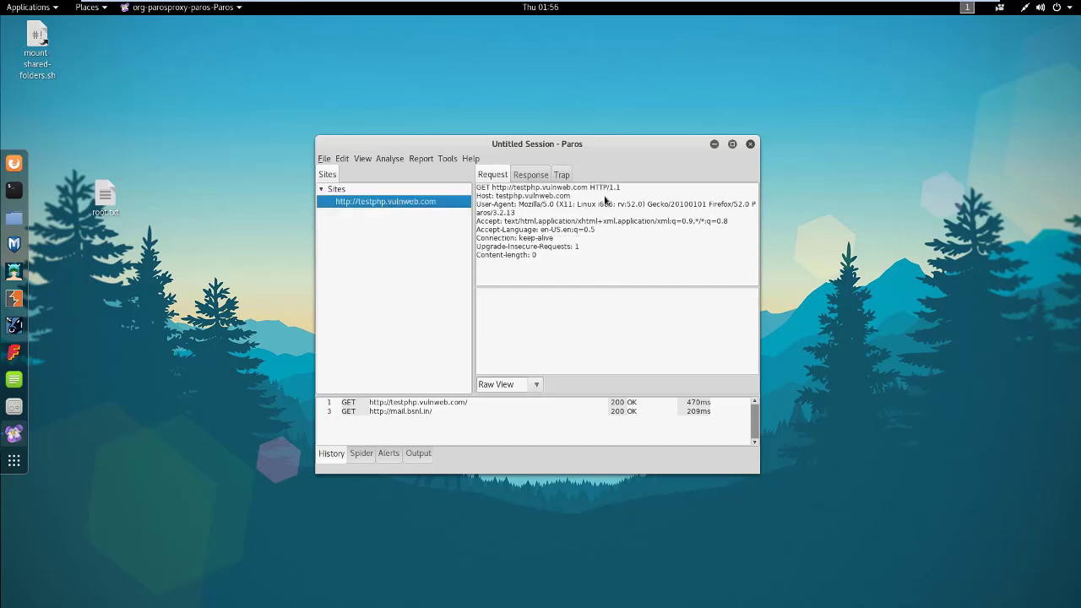
pyautogui.rightClick(389, 208)
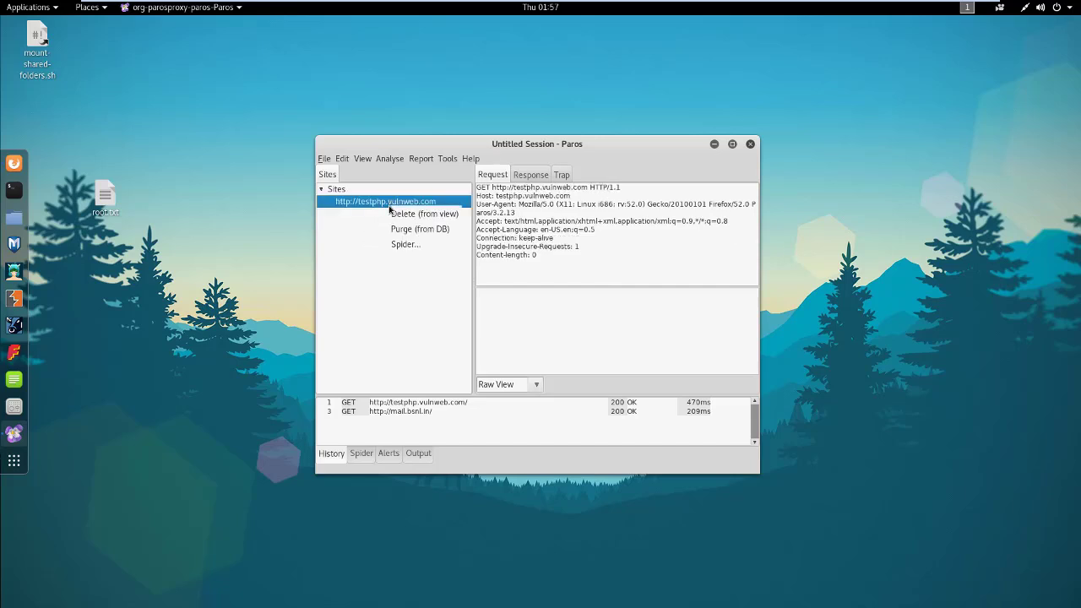
pyautogui.click(397, 215)
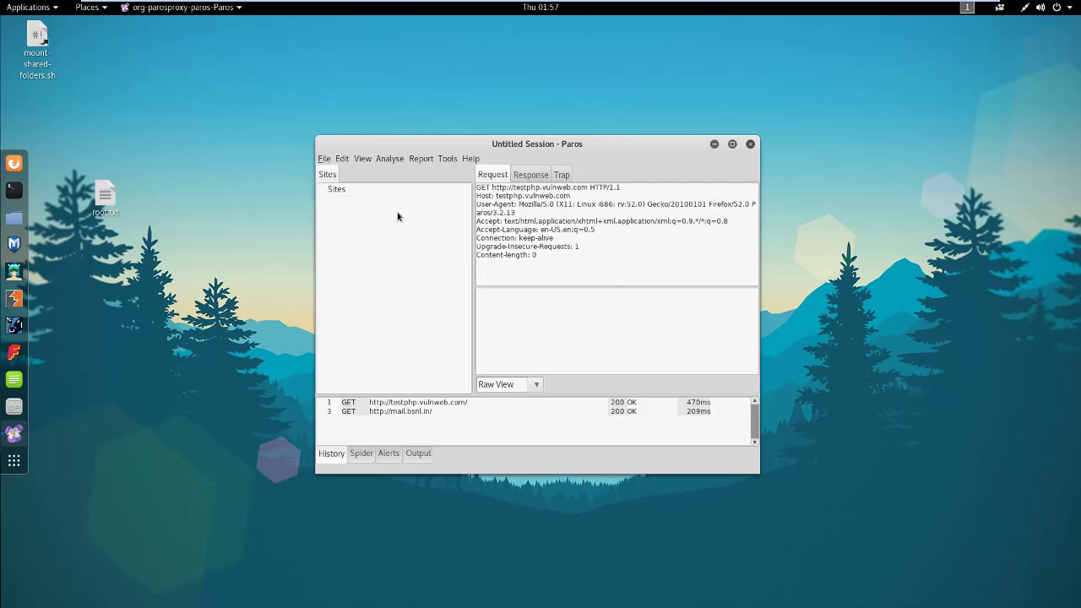
# Switch to Firefox, open the "Home of Acunetix Art" search result and reload testphp.vulnweb.com
pyautogui.click(14, 165)
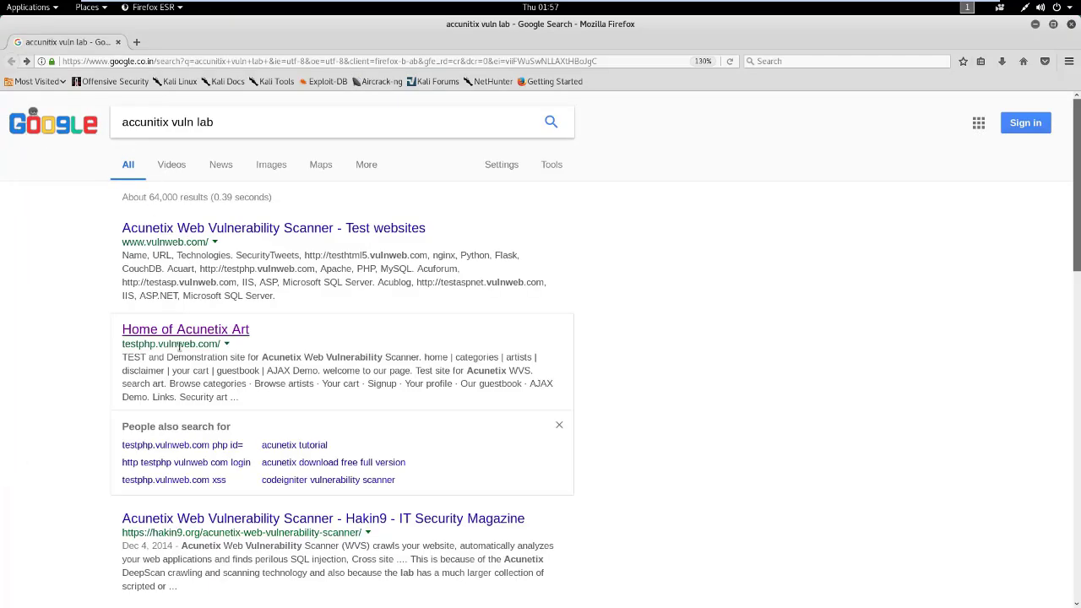
pyautogui.click(191, 336)
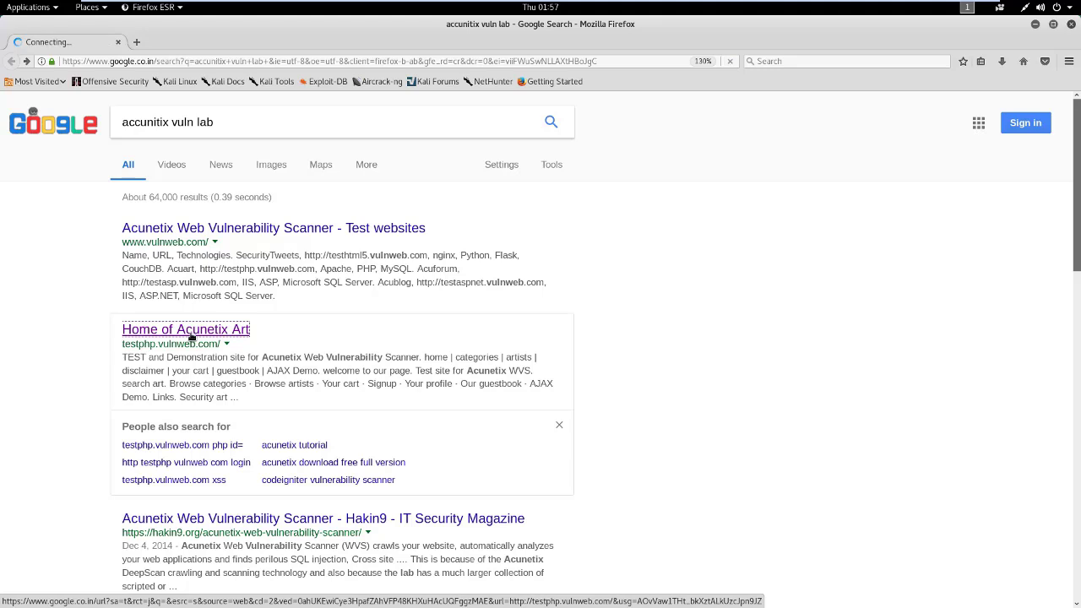
pyautogui.click(168, 59)
pyautogui.press('Return')
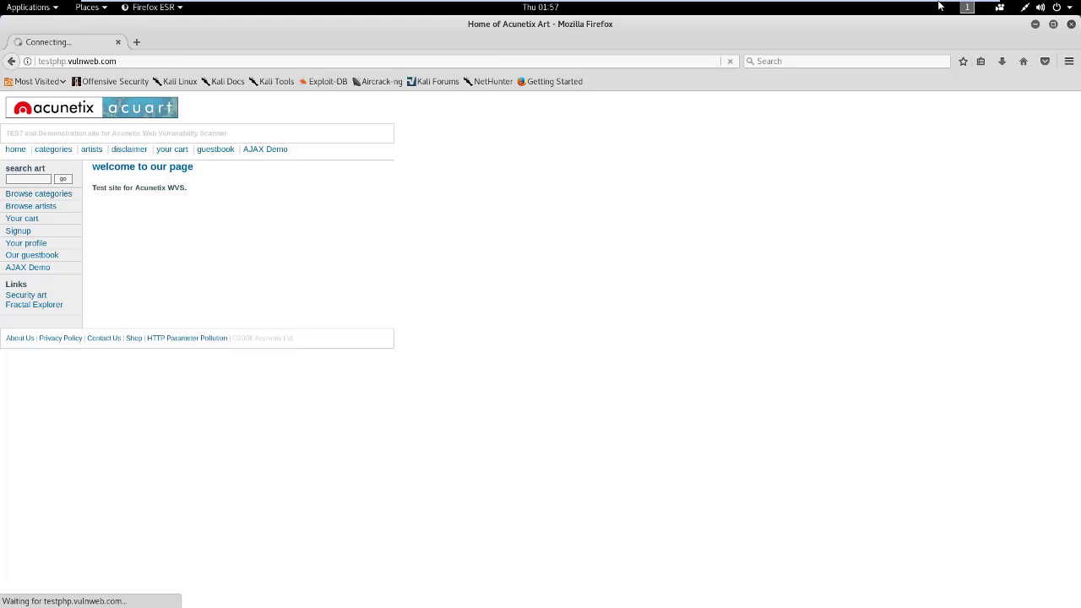
pyautogui.click(1035, 26)
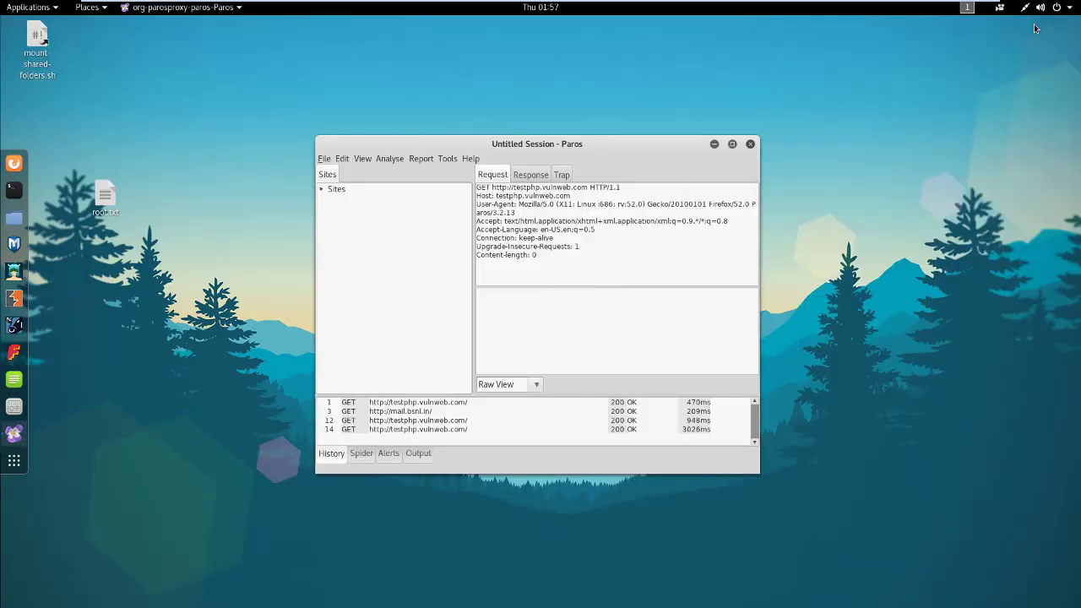
pyautogui.click(732, 143)
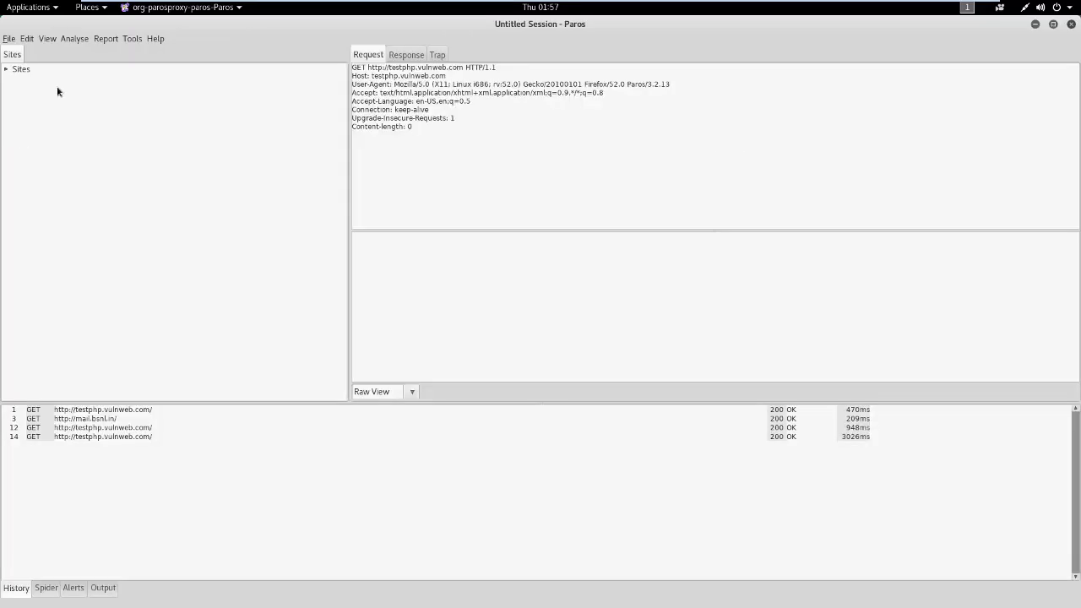
pyautogui.doubleClick(15, 72)
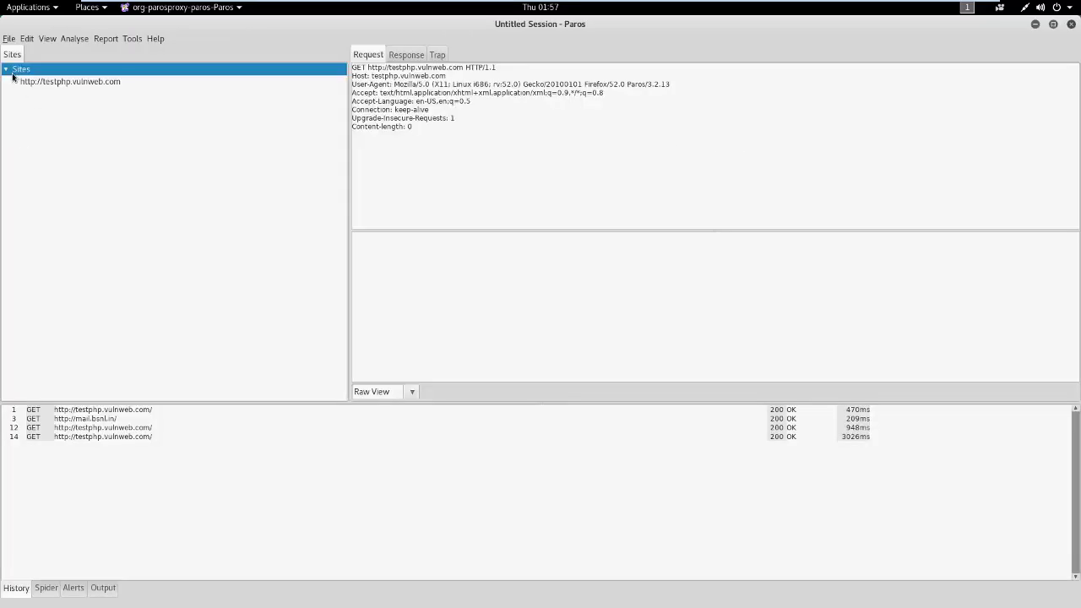
pyautogui.click(33, 86)
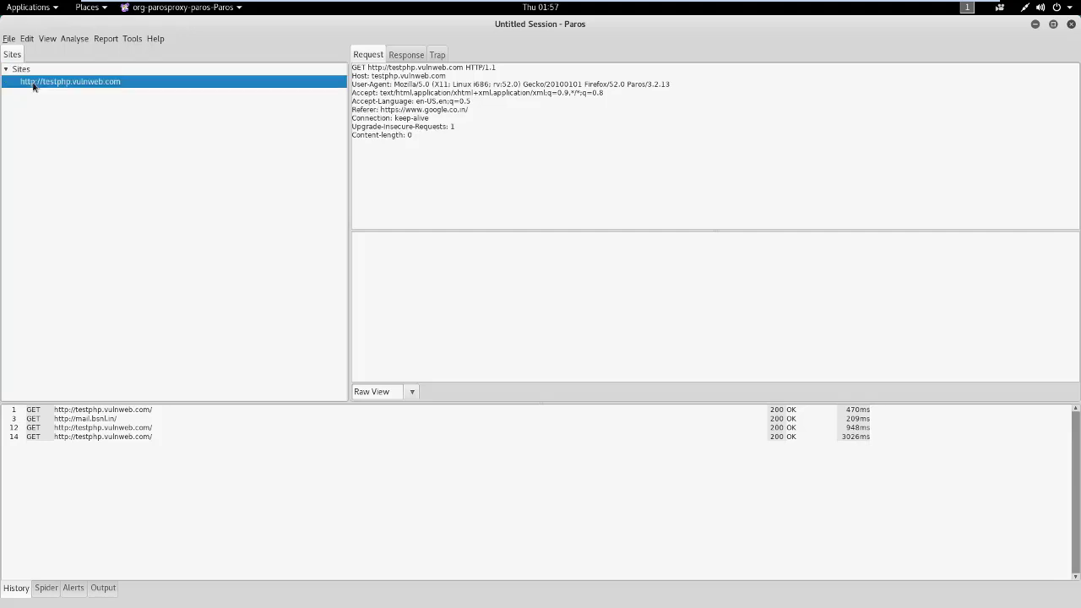
pyautogui.rightClick(33, 87)
pyautogui.click(36, 74)
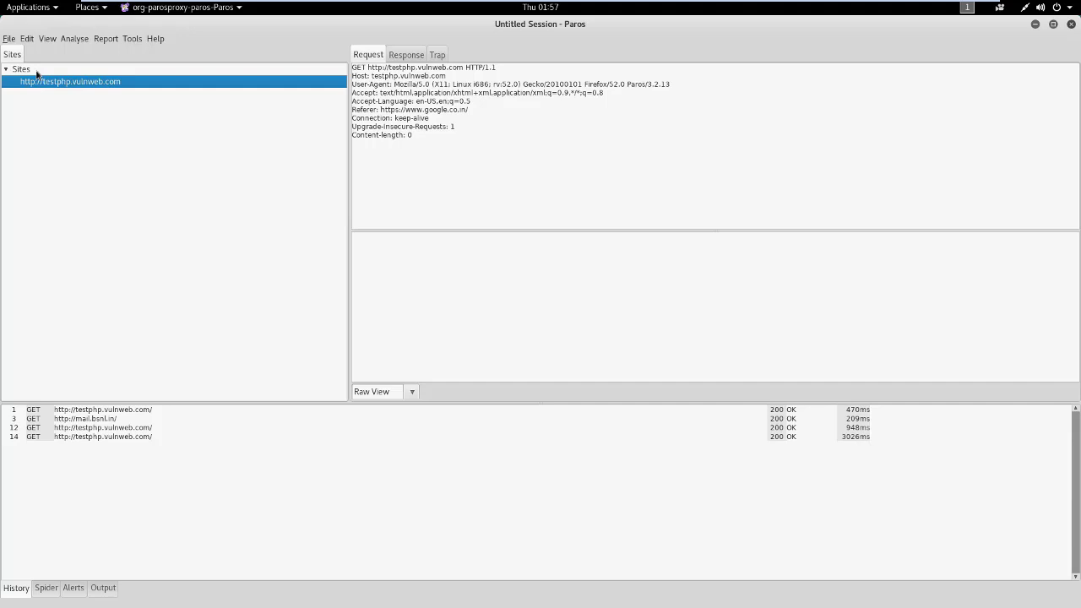
pyautogui.click(67, 38)
pyautogui.click(74, 54)
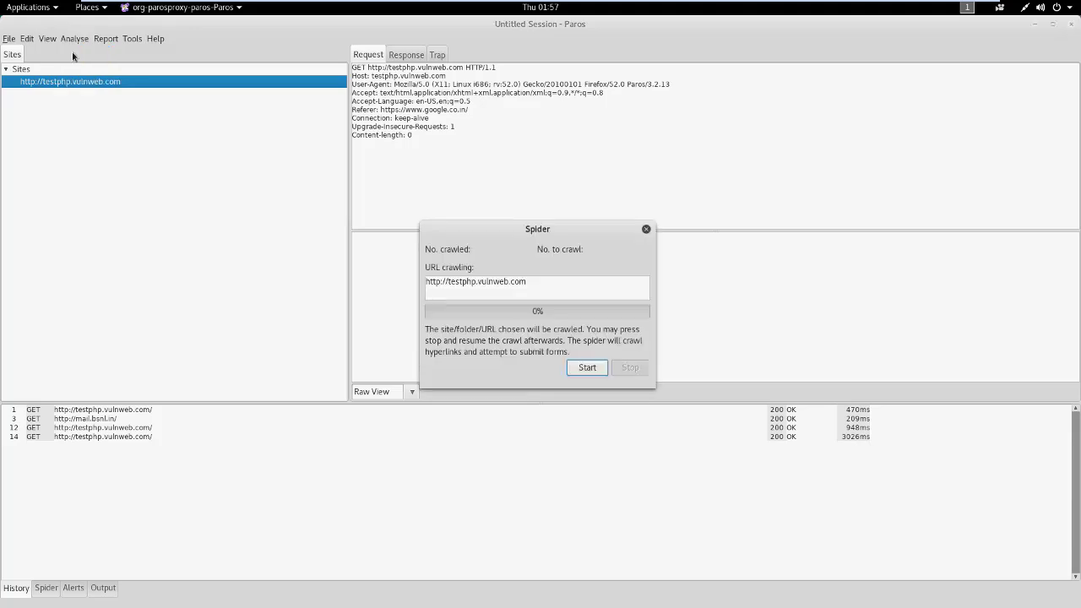
pyautogui.click(598, 373)
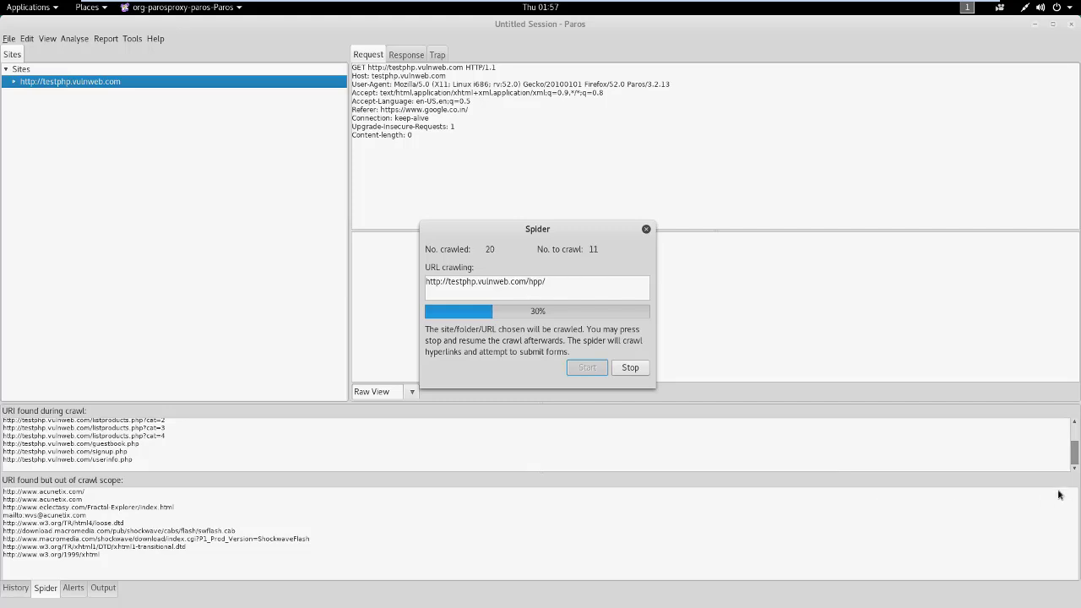
pyautogui.moveTo(1068, 478); pyautogui.dragTo(1068, 501)
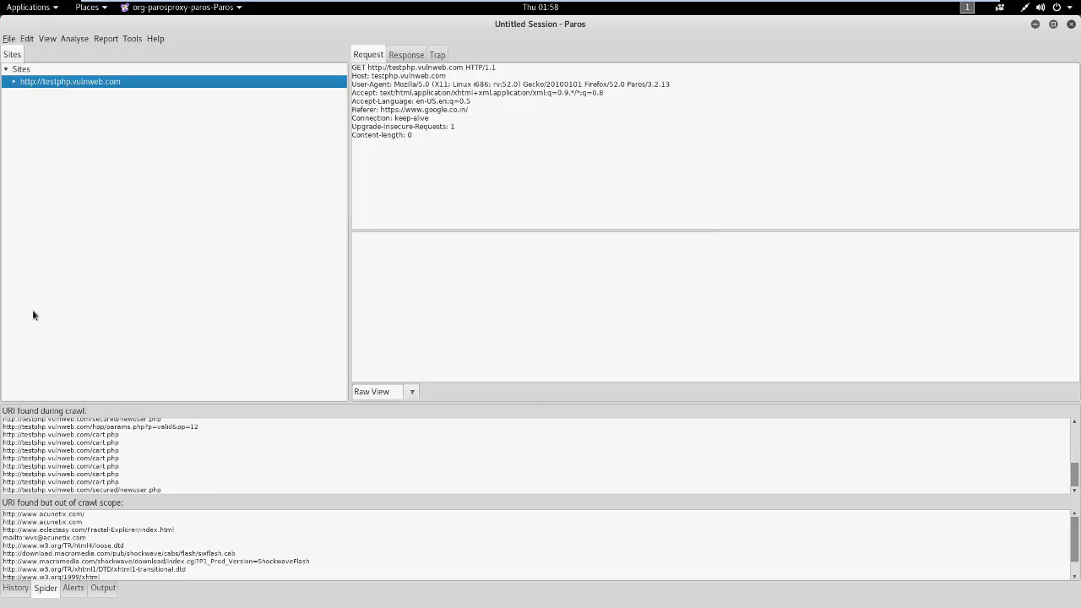
# Check the Alerts, Output and History views, and return to the Spider results
pyautogui.click(72, 589)
pyautogui.click(105, 591)
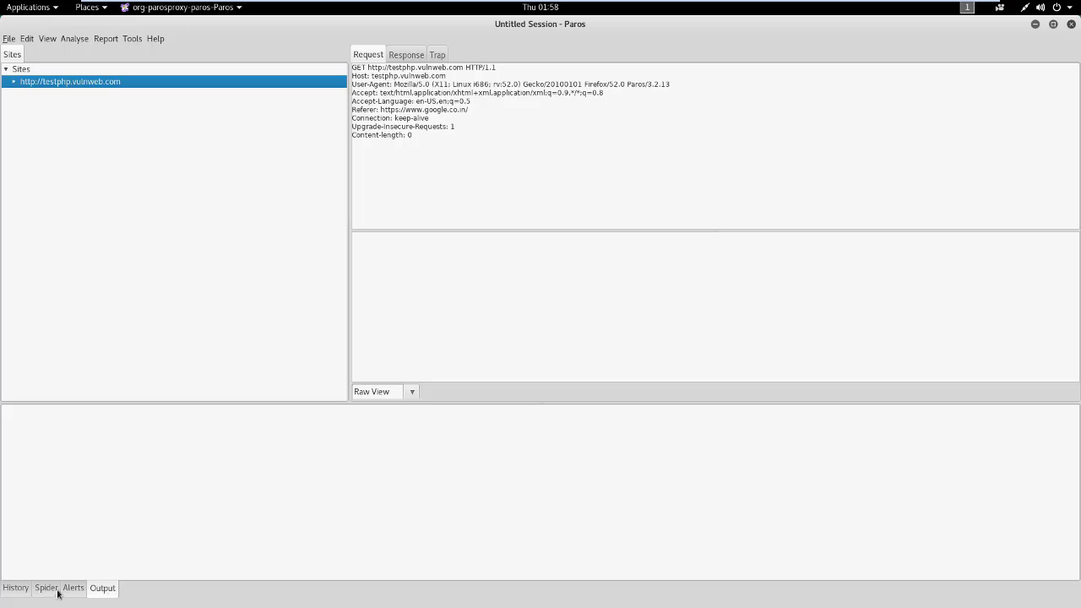
pyautogui.click(19, 589)
pyautogui.click(46, 590)
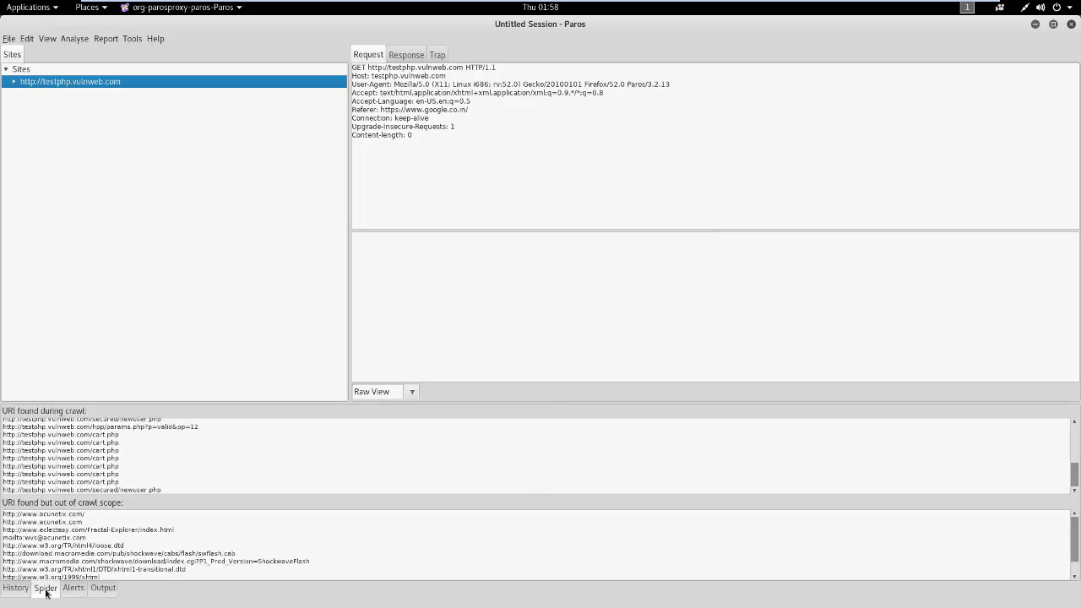
pyautogui.doubleClick(28, 82)
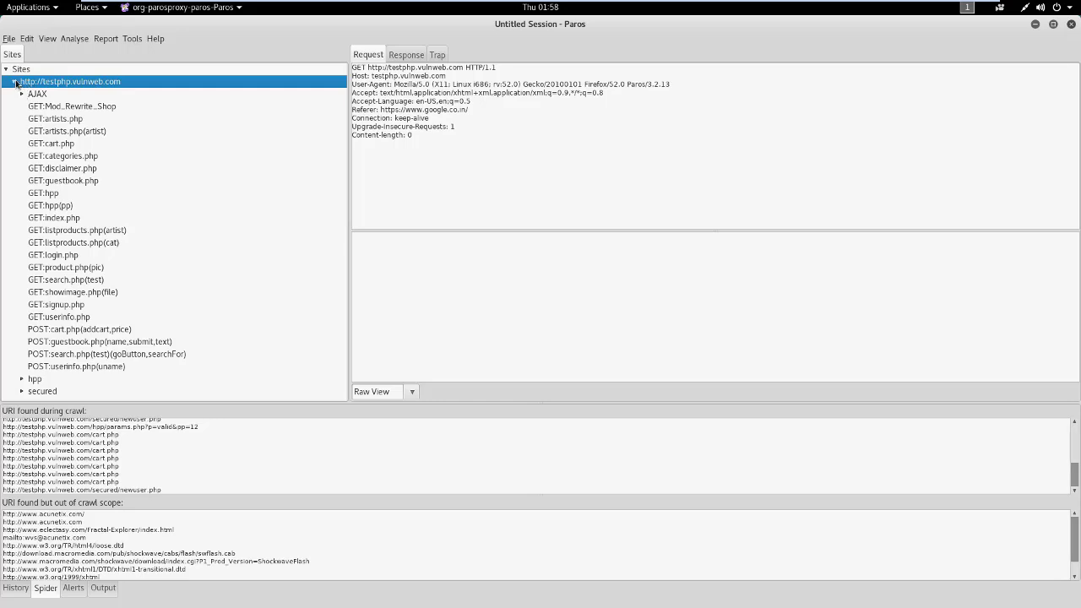
pyautogui.click(14, 82)
pyautogui.click(15, 81)
pyautogui.click(15, 82)
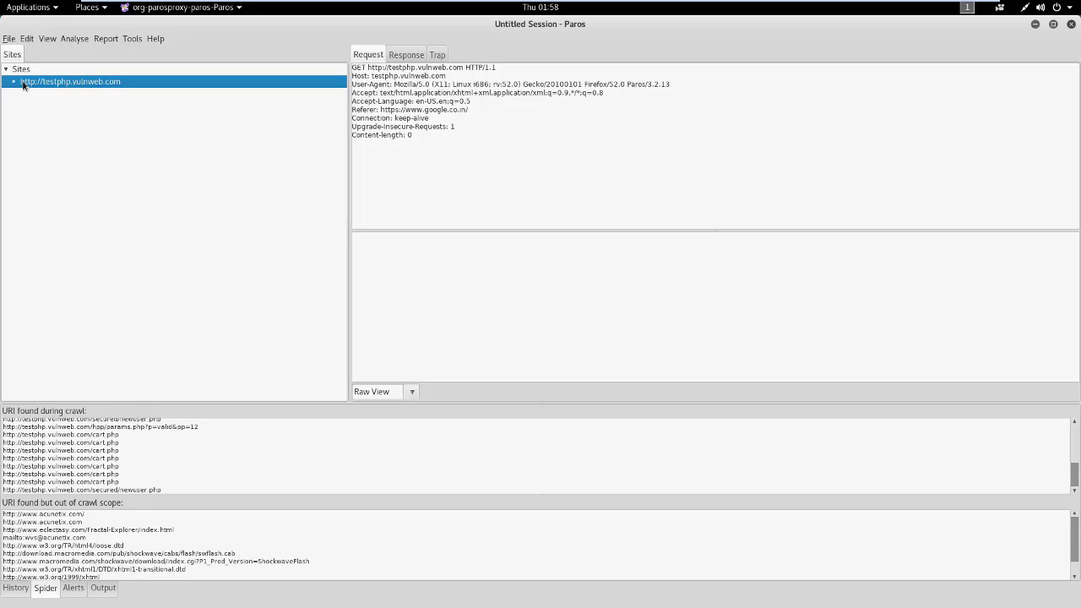
# Run Scan All on the captured site, check the Medium alerts during the scan, and dismiss the completion notice
pyautogui.click(73, 39)
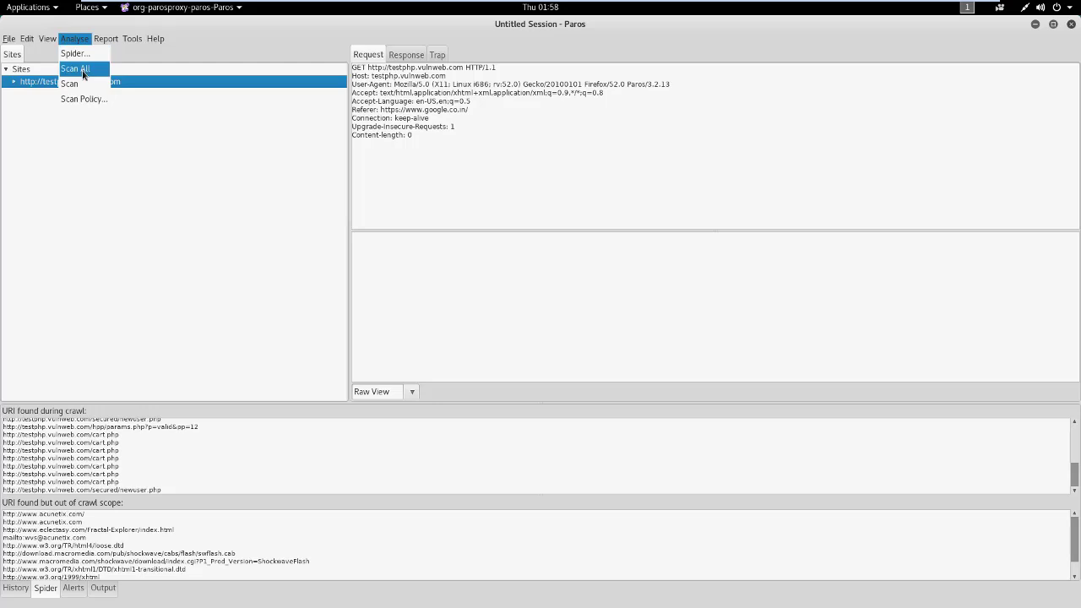
pyautogui.click(82, 70)
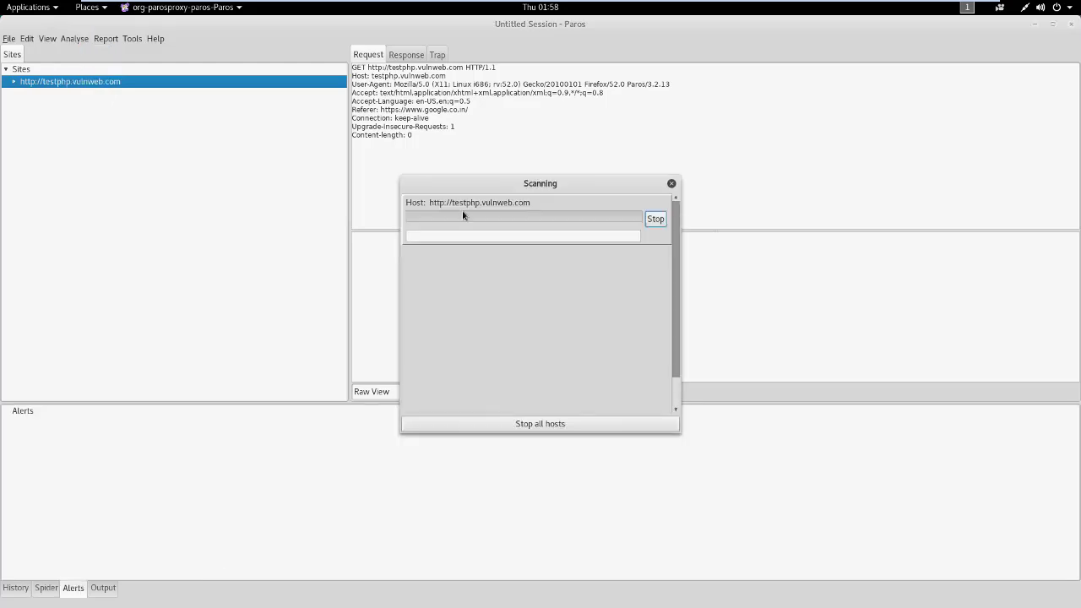
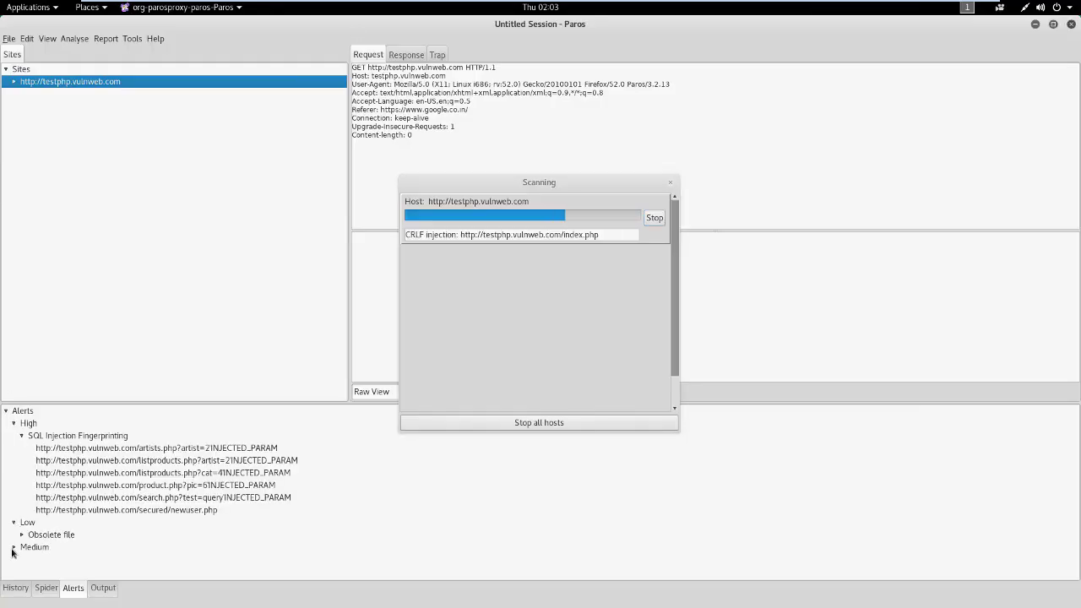
pyautogui.click(14, 547)
pyautogui.click(13, 423)
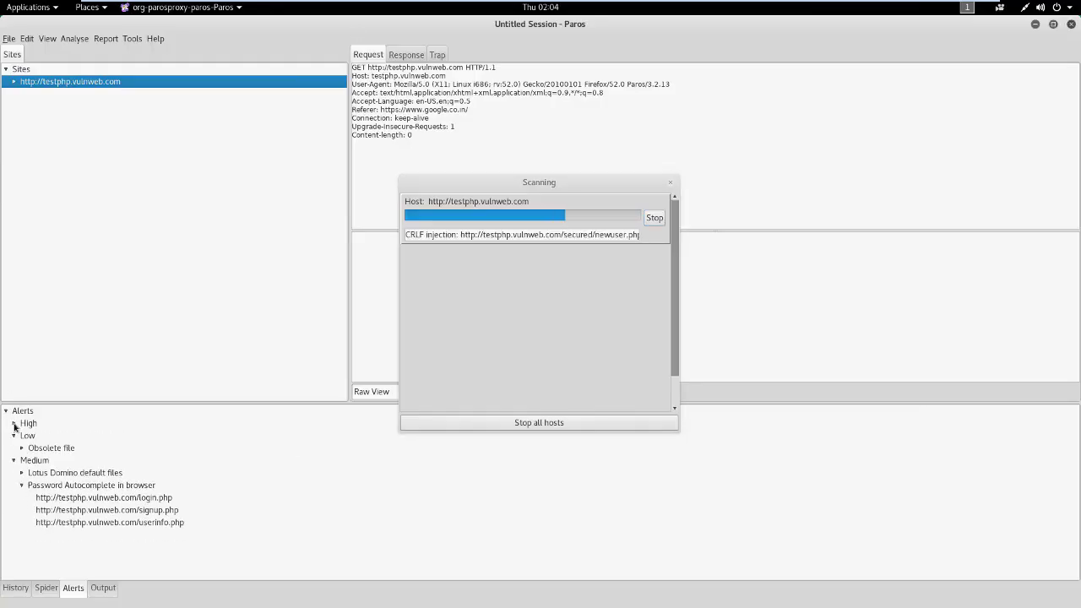
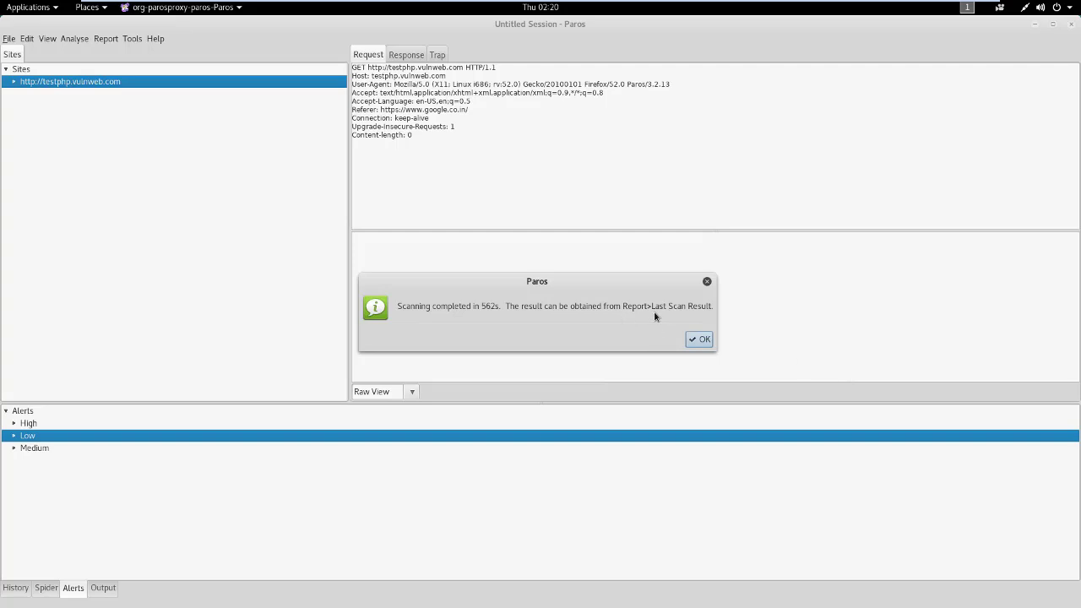
pyautogui.click(700, 340)
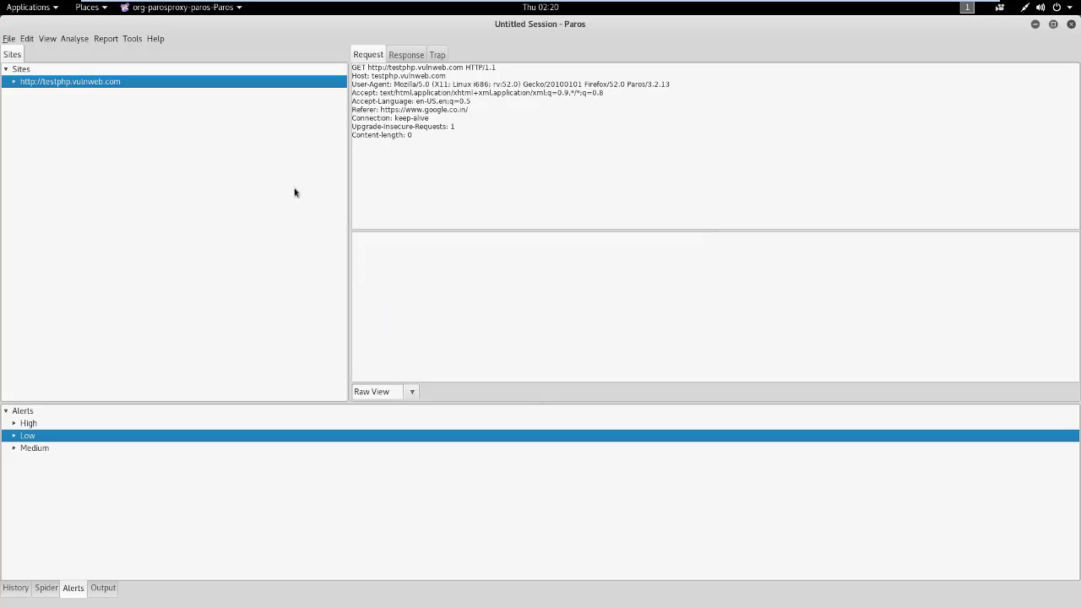
# Expand the Low, Medium and High groups in the Alerts tree to examine the scan findings
pyautogui.click(105, 38)
pyautogui.click(174, 220)
pyautogui.click(20, 427)
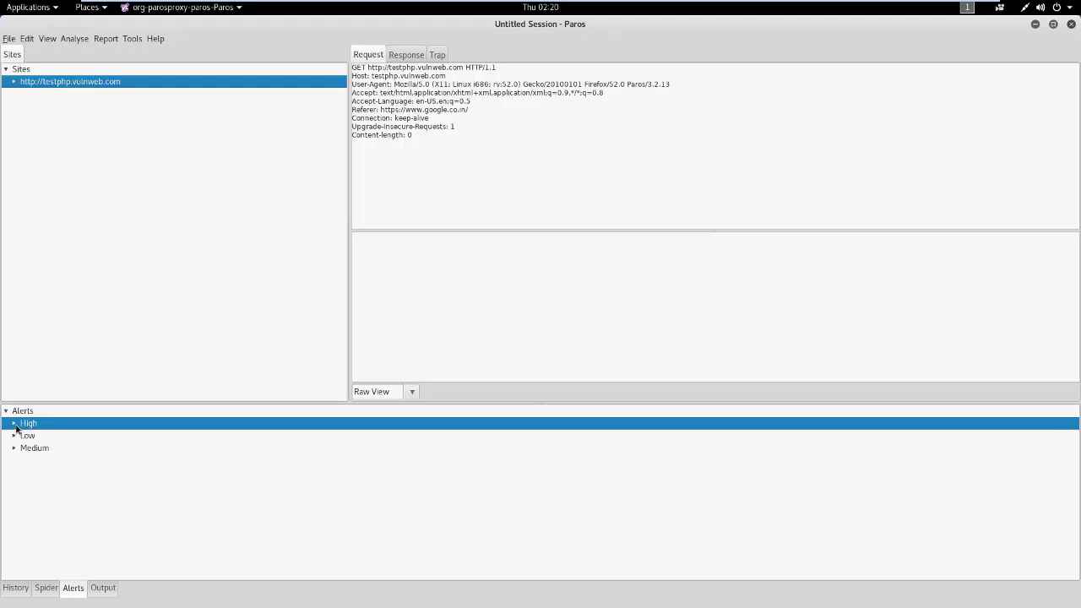
pyautogui.doubleClick(30, 436)
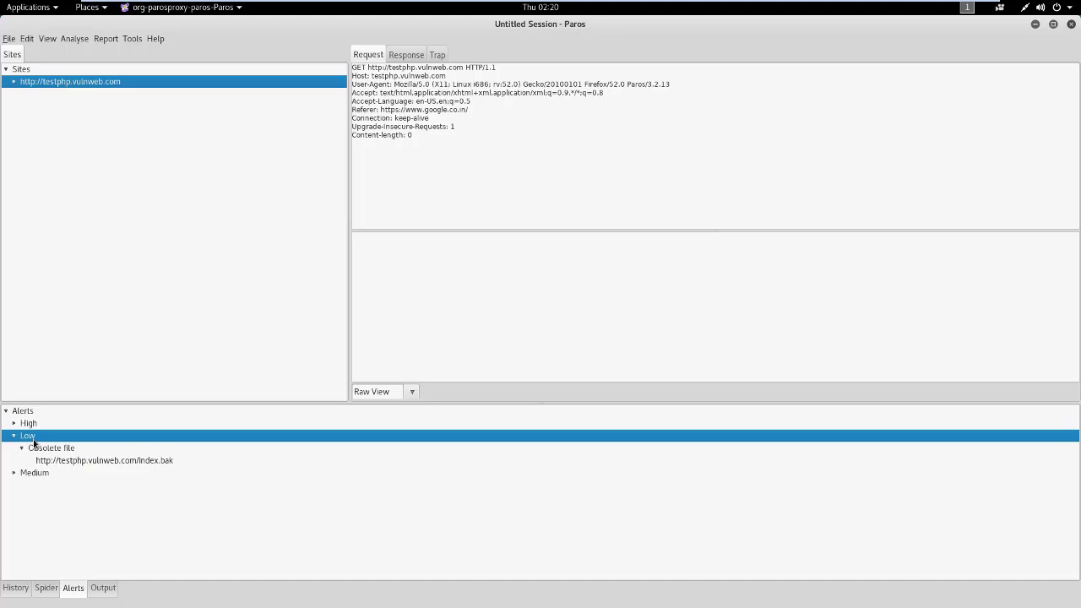
pyautogui.click(22, 478)
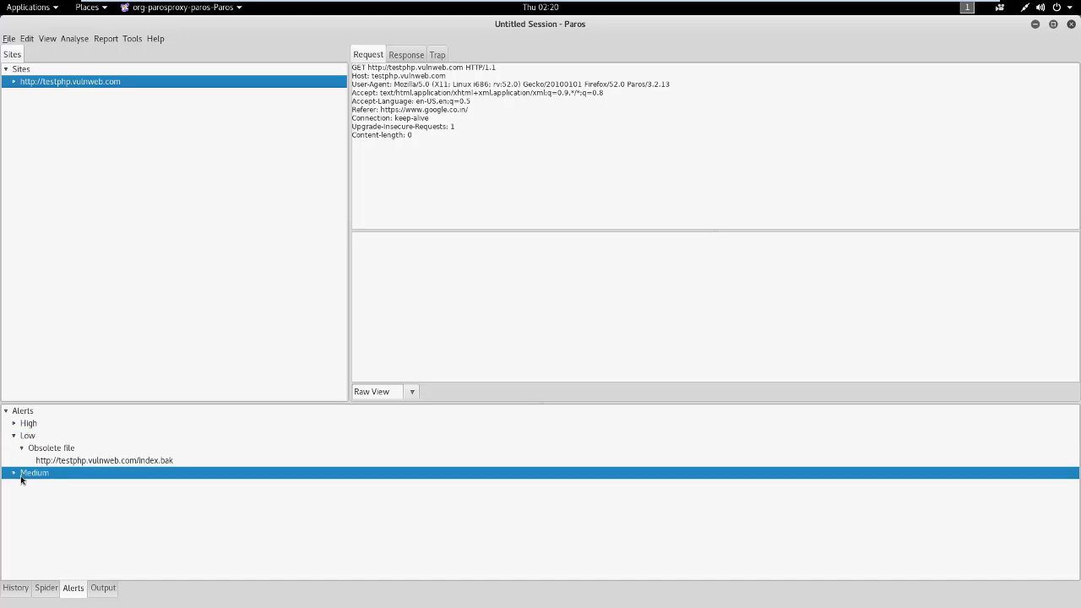
pyautogui.doubleClick(22, 476)
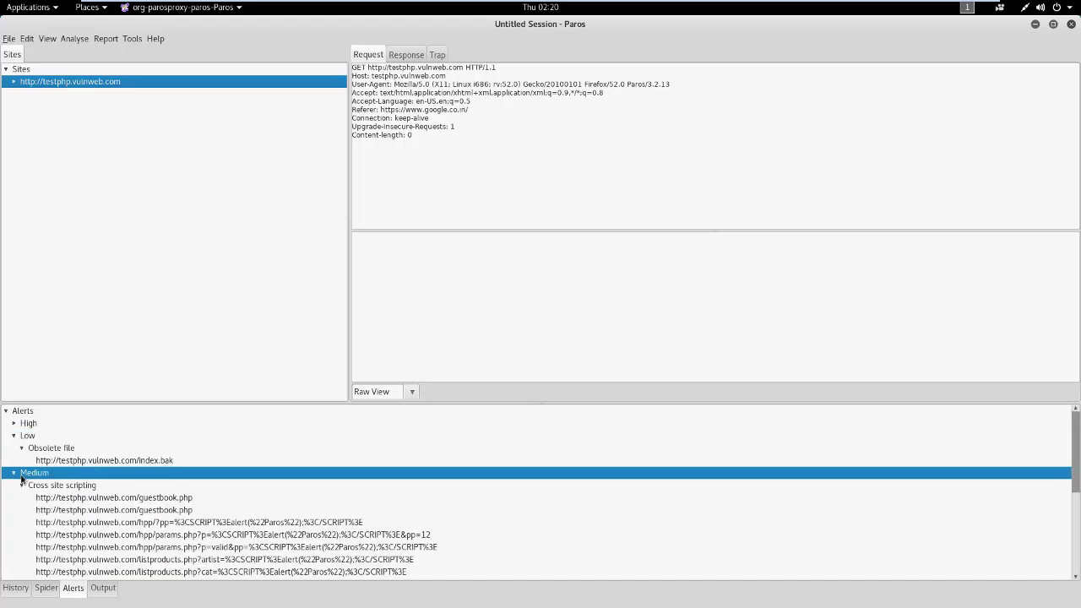
pyautogui.doubleClick(25, 424)
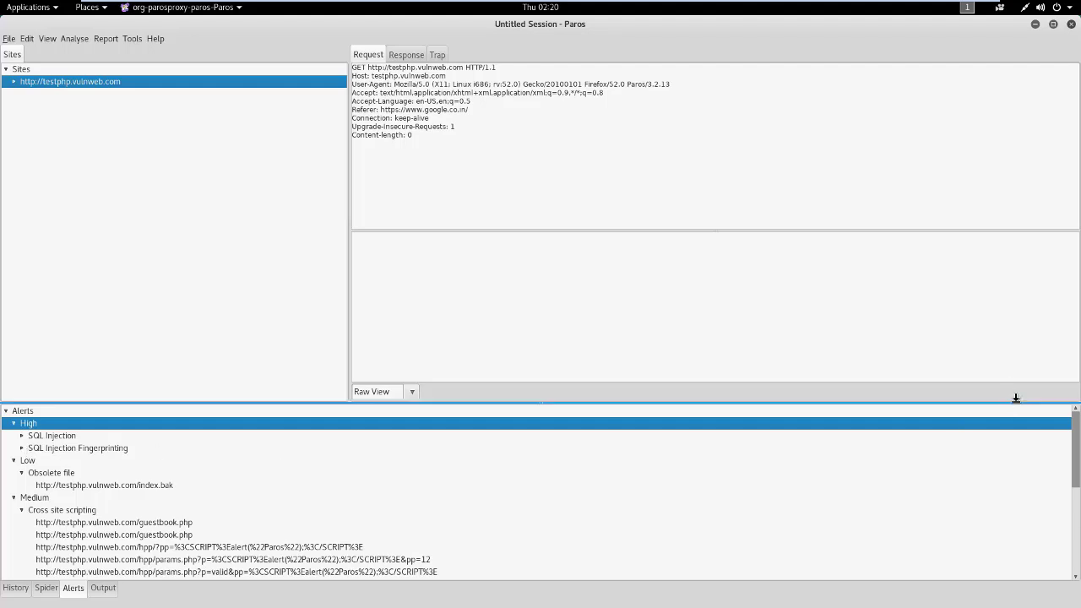
# Enlarge the alerts area and expand the SQL Injection and SQL Injection Fingerprinting alerts under High
pyautogui.moveTo(1016, 398); pyautogui.dragTo(1033, 286)
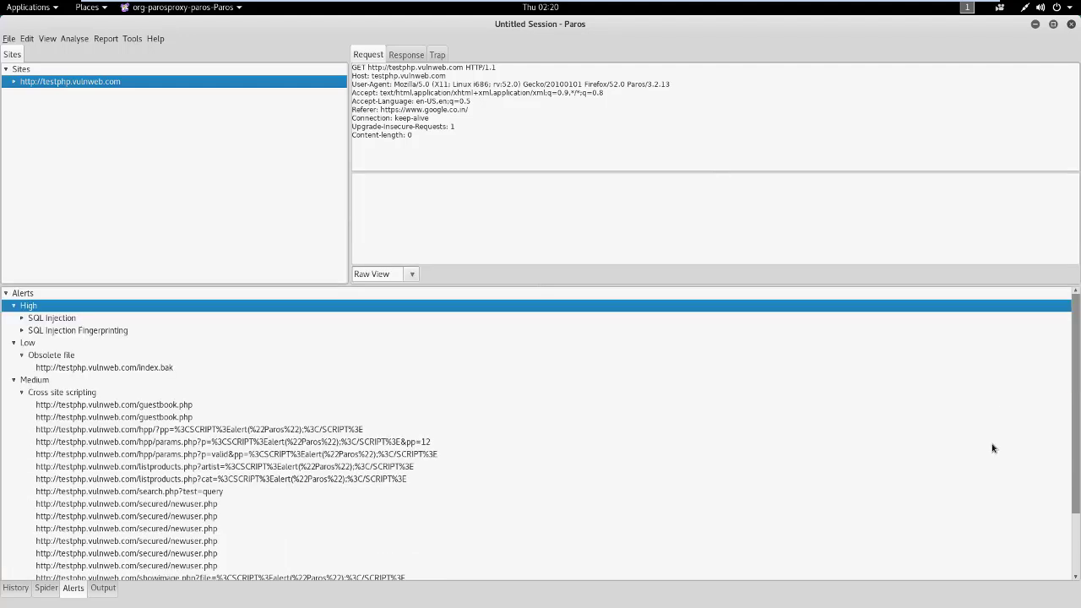
pyautogui.click(30, 320)
pyautogui.doubleClick(30, 320)
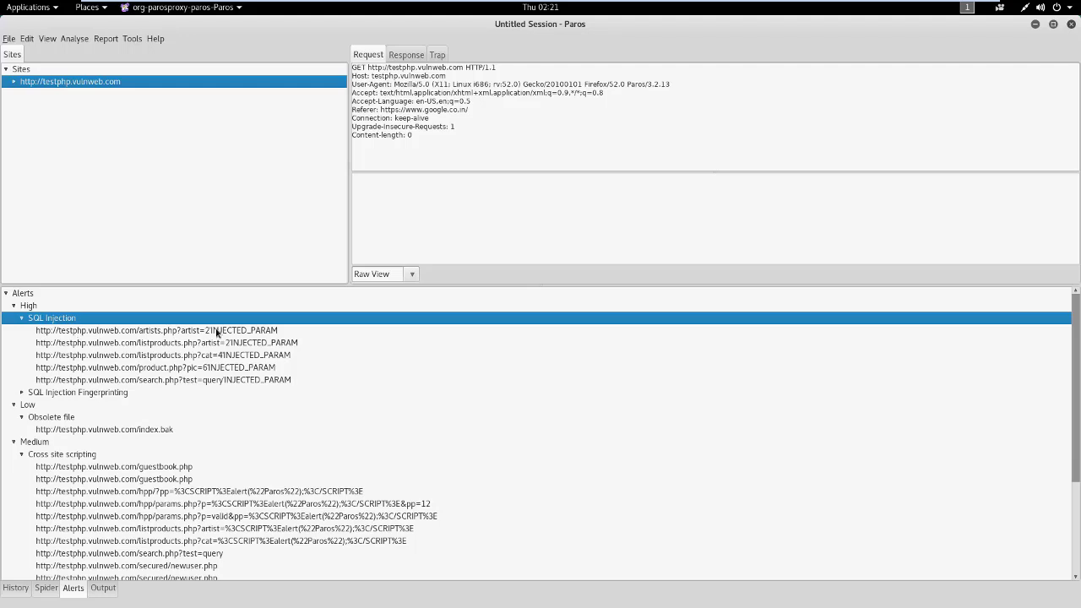
pyautogui.doubleClick(76, 393)
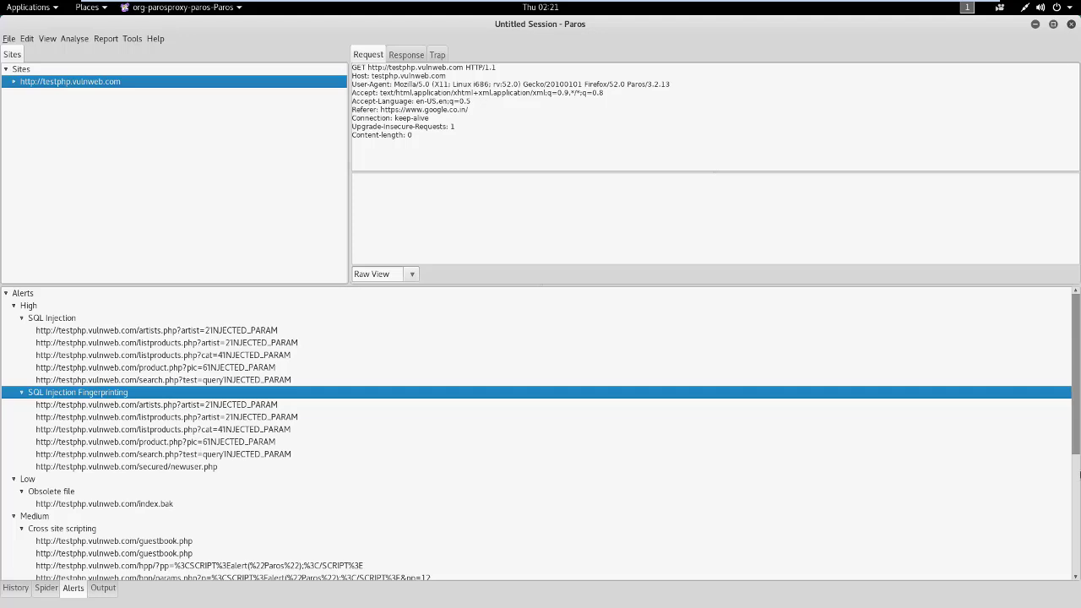
# Examine the Medium alerts, expanding Lotus Domino default files and reviewing the Cross site scripting and Password Autocomplete entries
pyautogui.click(1078, 479)
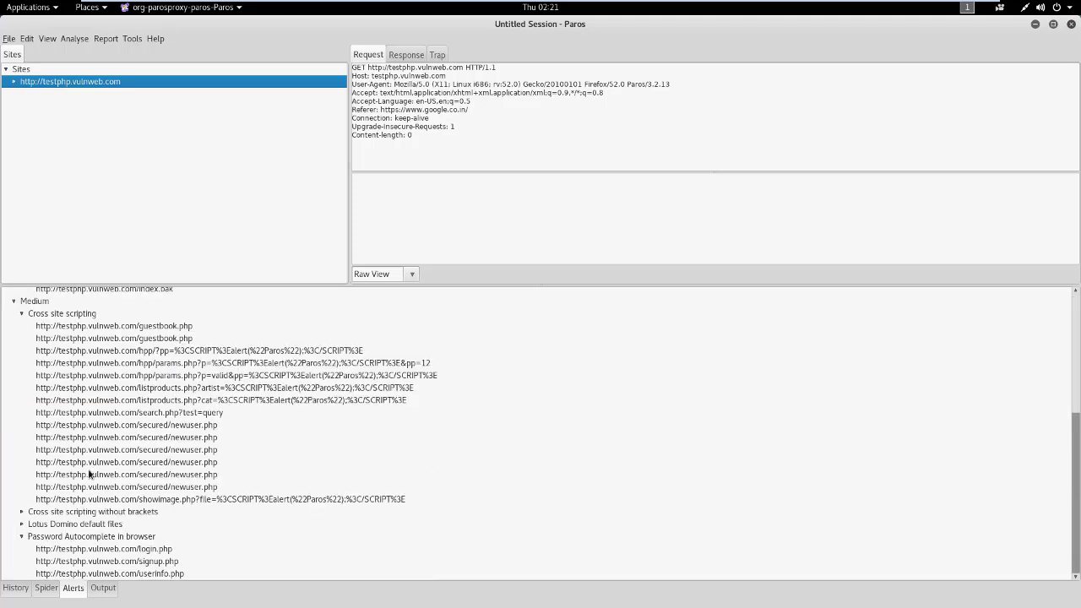
pyautogui.click(22, 524)
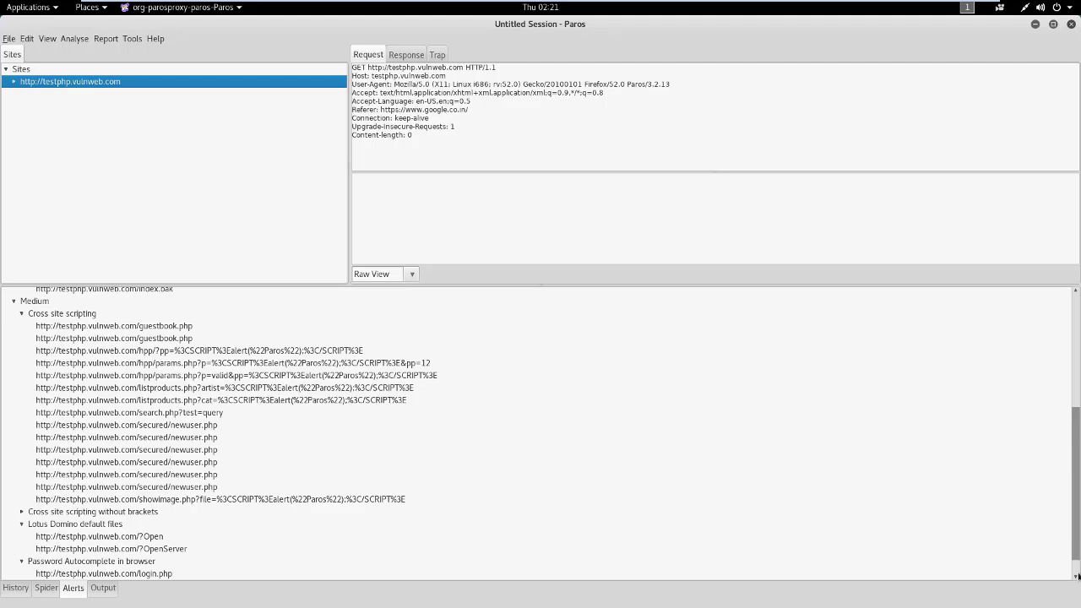
pyautogui.click(1076, 576)
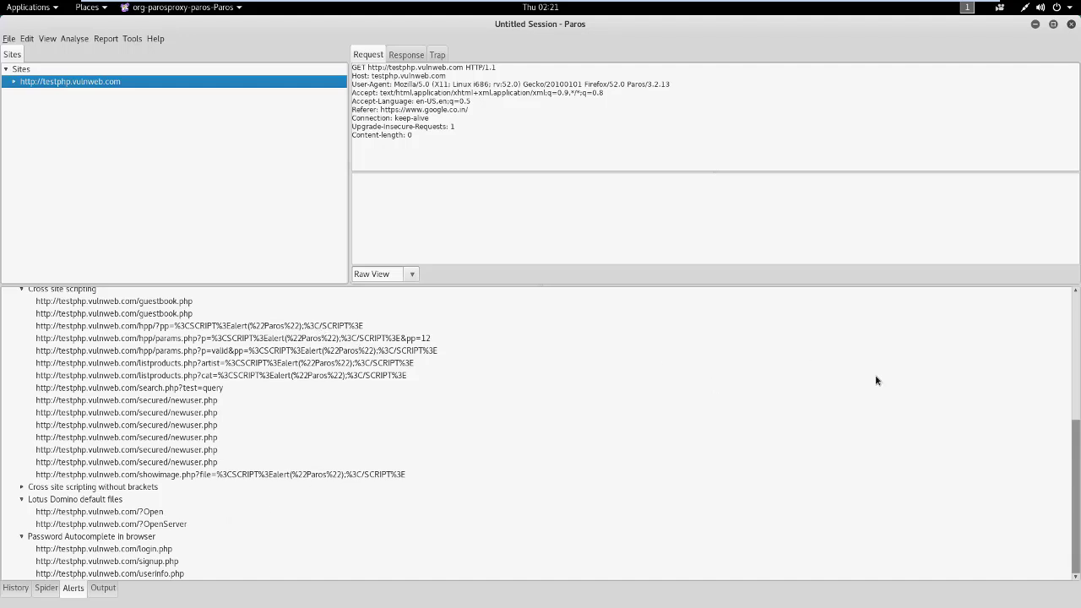
pyautogui.moveTo(1076, 480); pyautogui.dragTo(1076, 460)
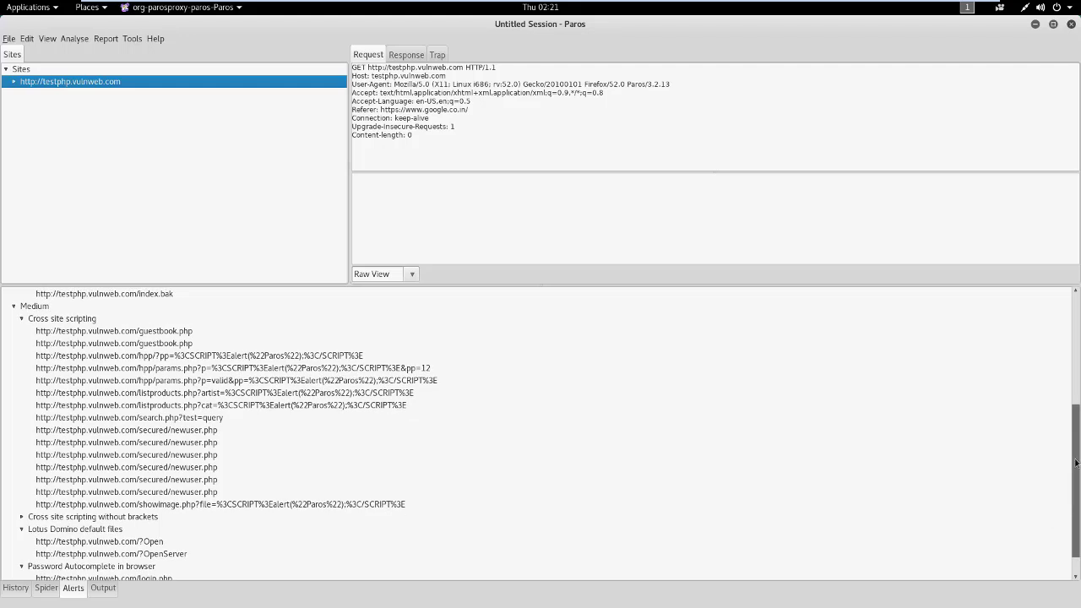
# Select the Cross site scripting alert for /hpp/?pp=, inspect its response and trap views, and highlight the GET line of its request
pyautogui.click(207, 356)
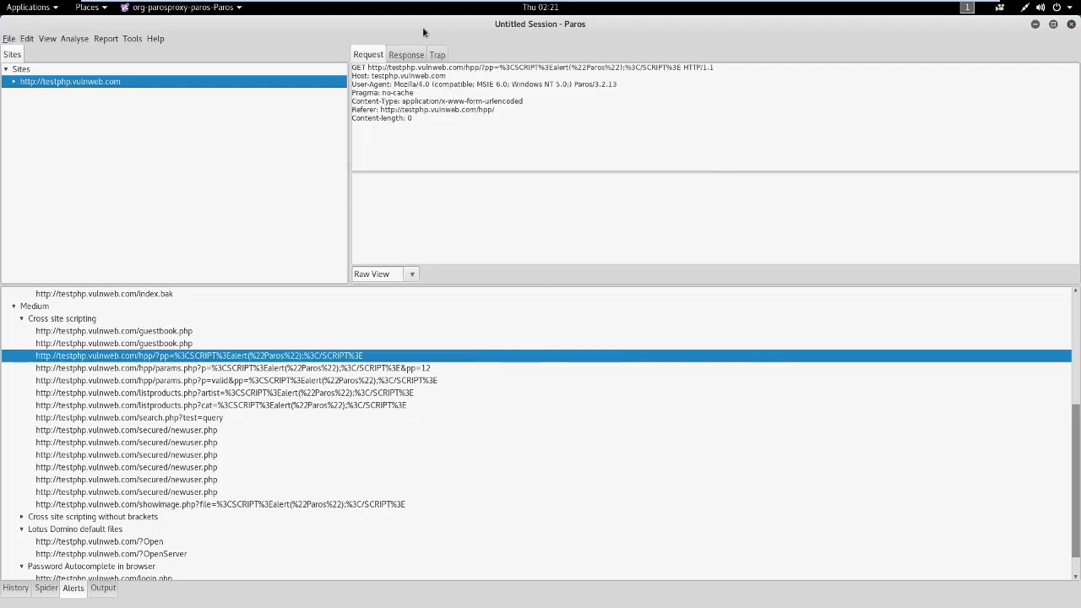
pyautogui.click(406, 56)
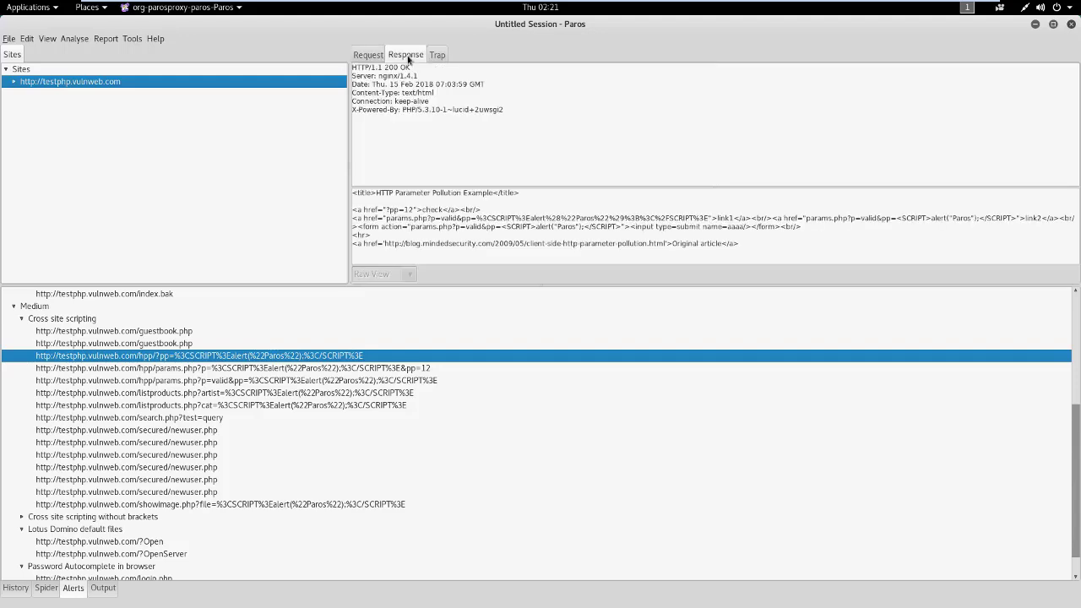
pyautogui.click(437, 55)
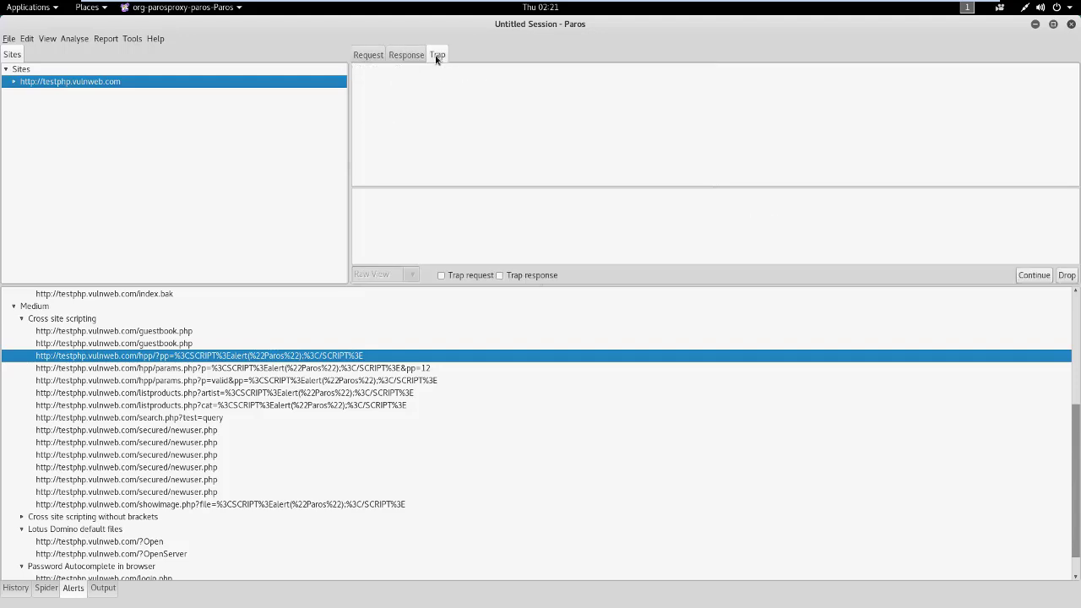
pyautogui.click(371, 56)
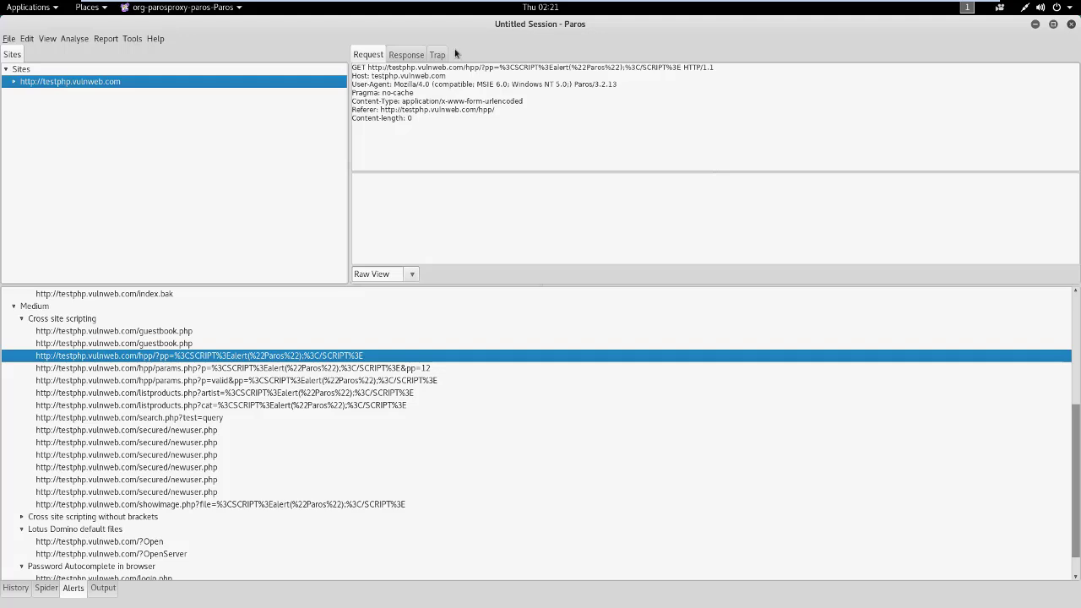
pyautogui.tripleClick(438, 68)
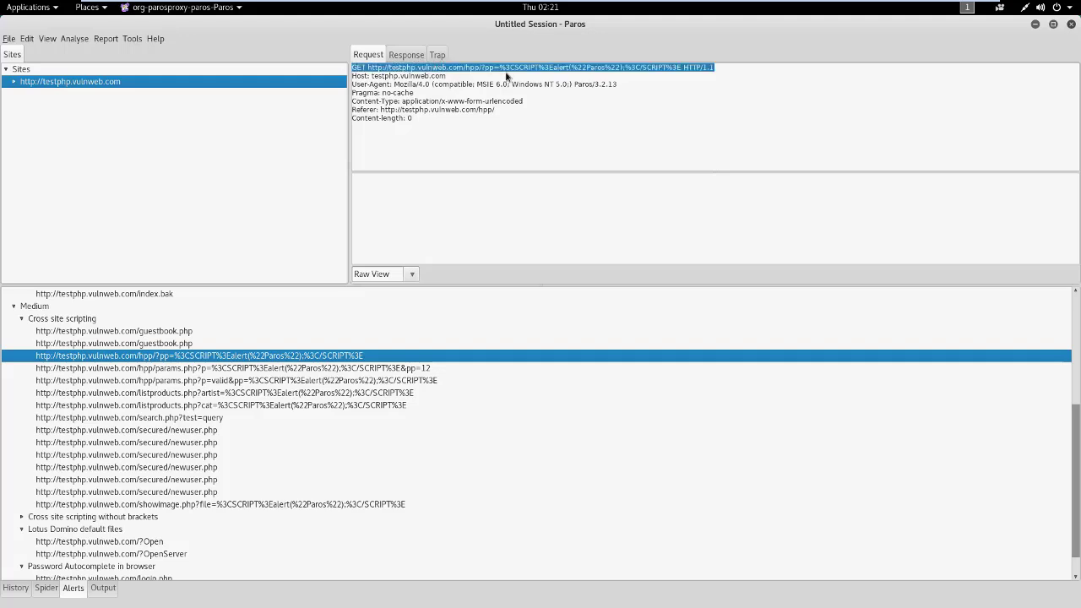
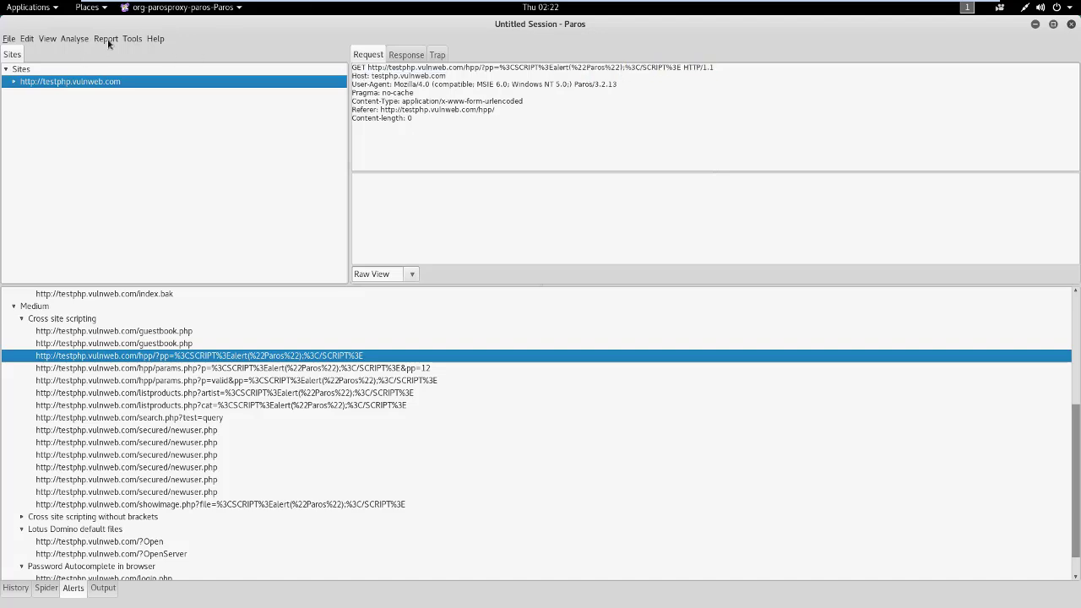
# Open the Encoder/Hash tool
pyautogui.click(132, 39)
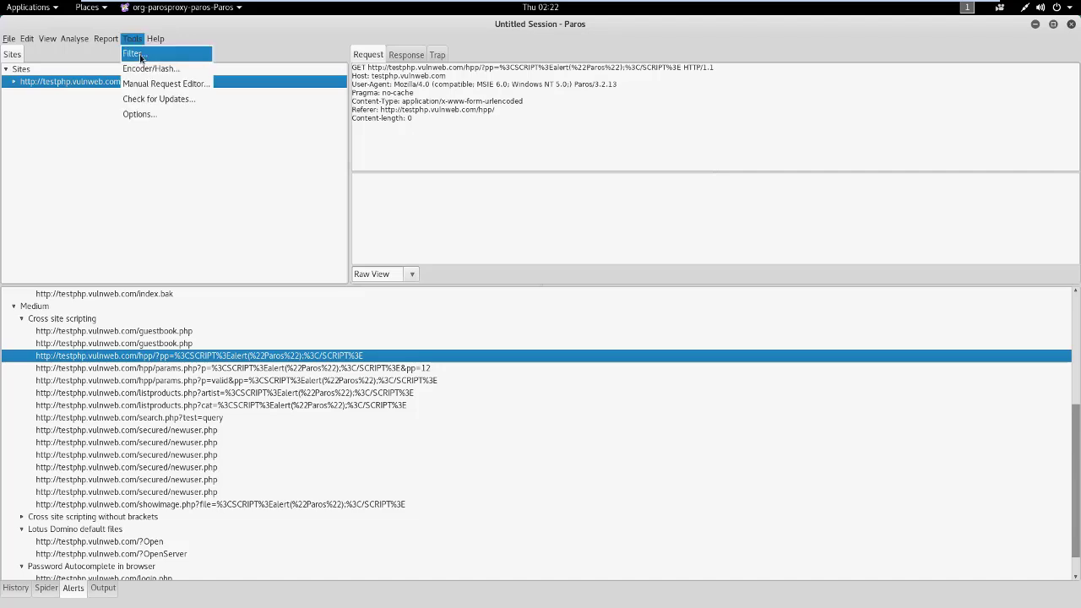
pyautogui.moveTo(117, 39)
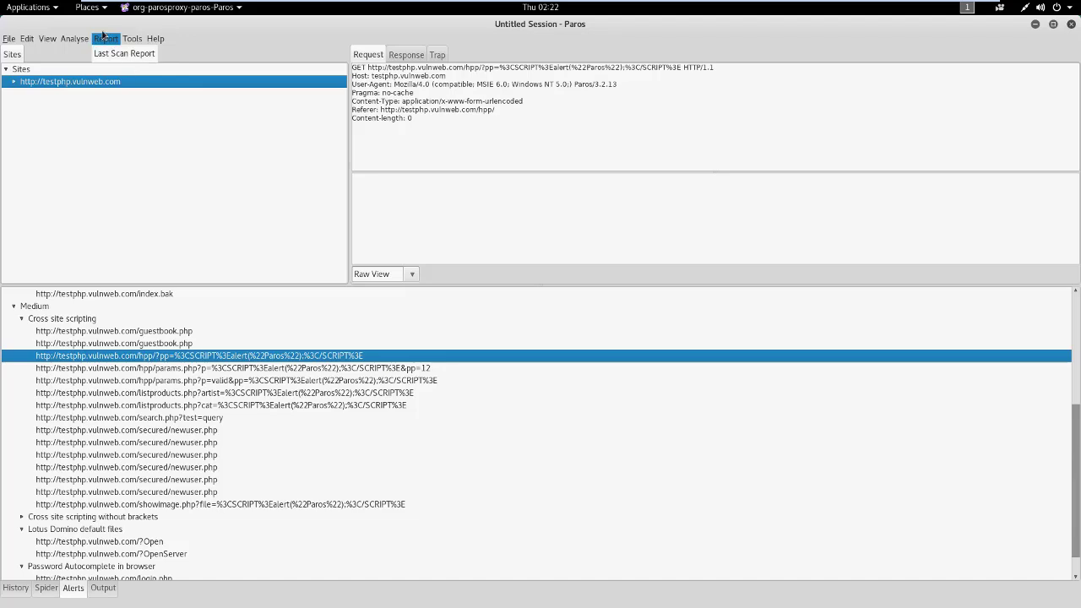
pyautogui.moveTo(131, 39)
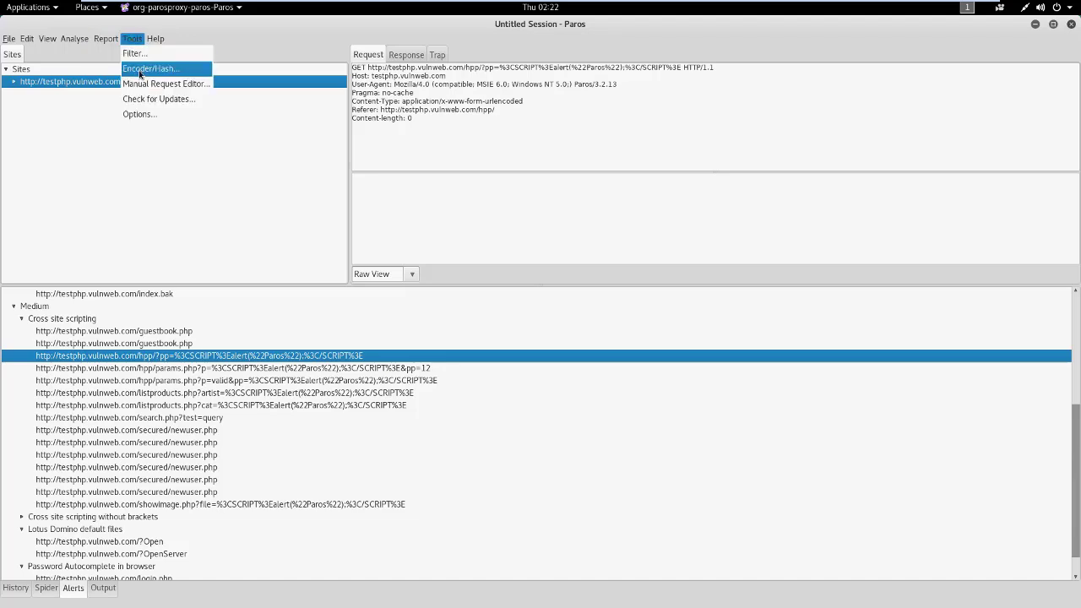
pyautogui.click(140, 70)
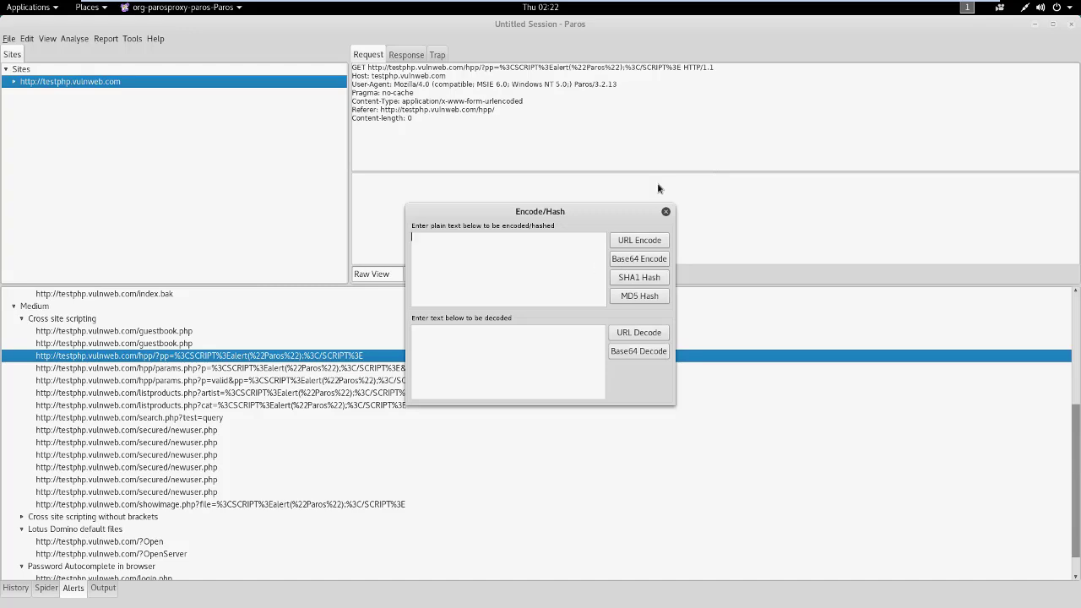
# Close the Encode/Hash tool, select the SQL Injection alert for artists.php, and read through the response in its Resend window
pyautogui.click(665, 211)
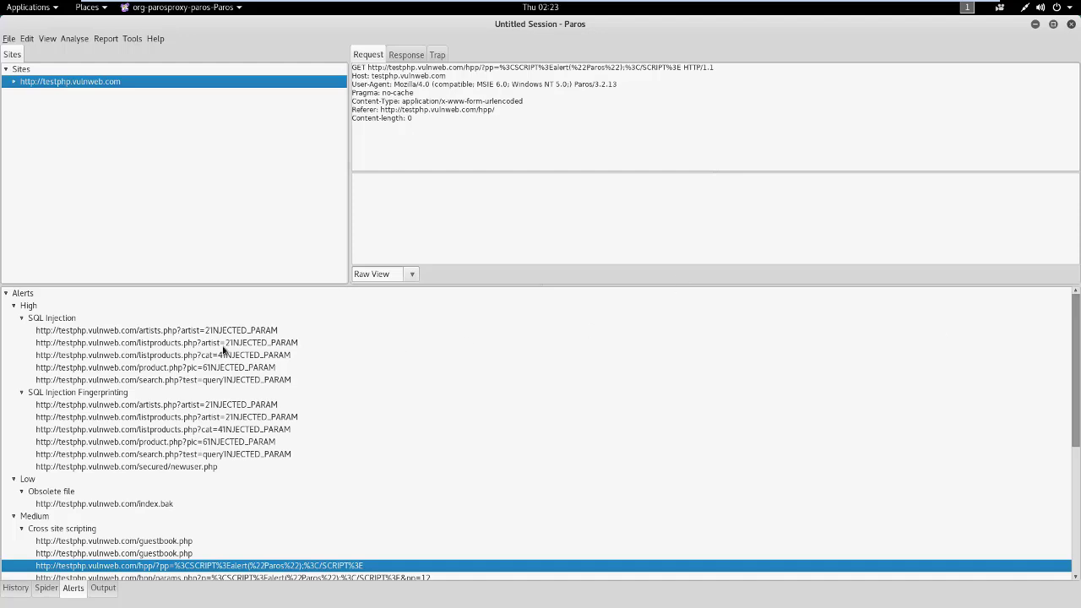
pyautogui.click(186, 332)
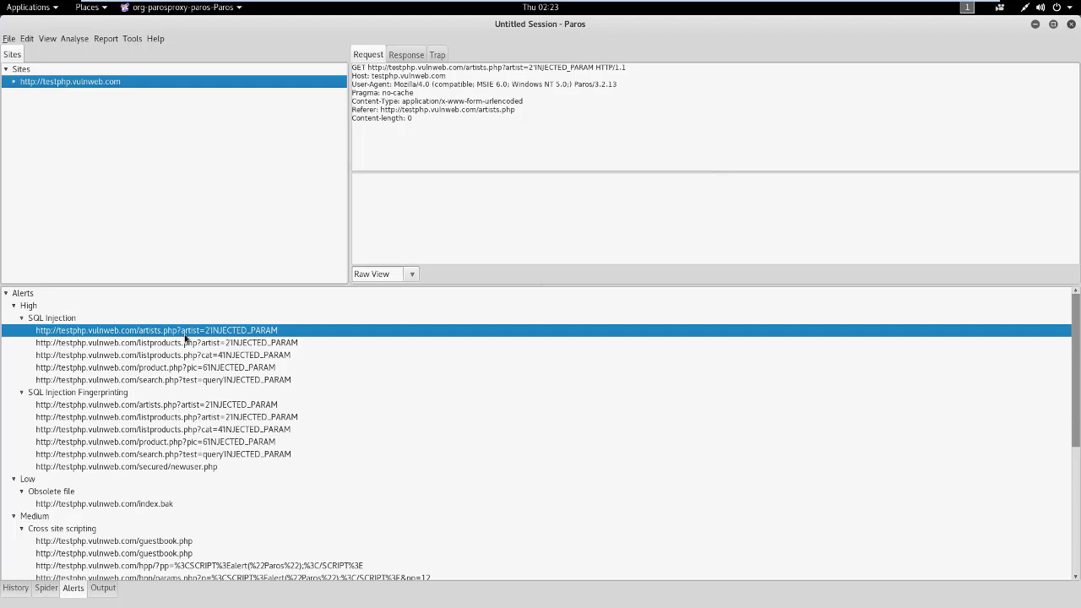
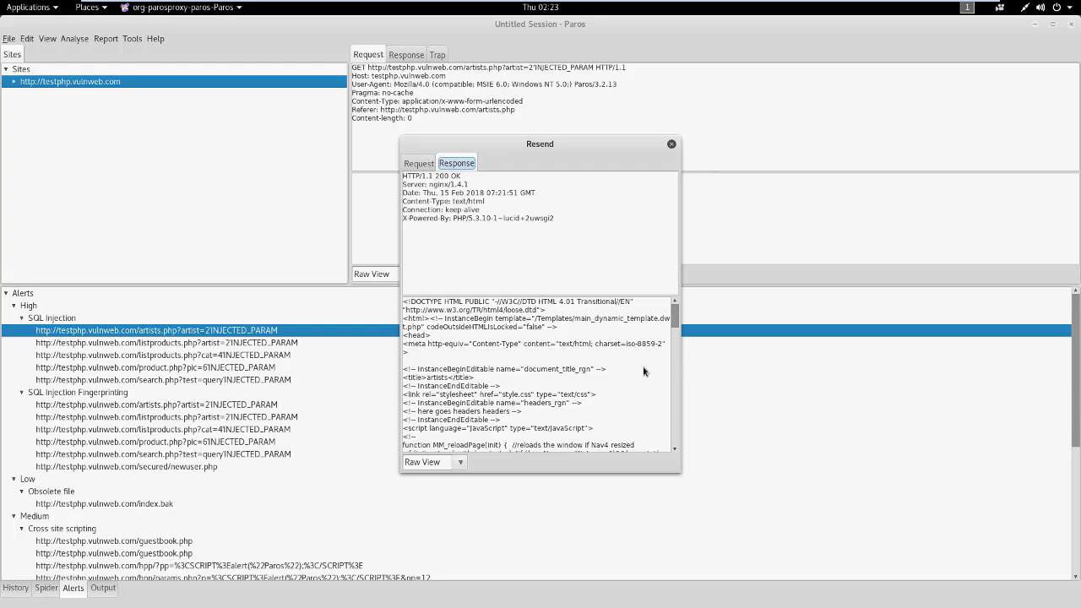
pyautogui.click(676, 391)
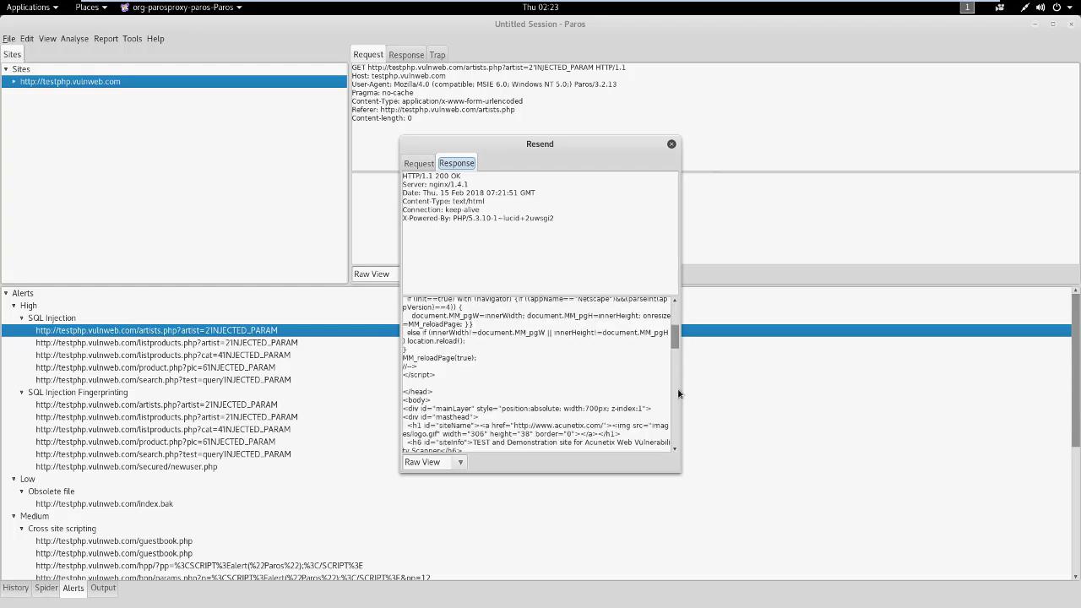
pyautogui.click(678, 394)
pyautogui.click(678, 405)
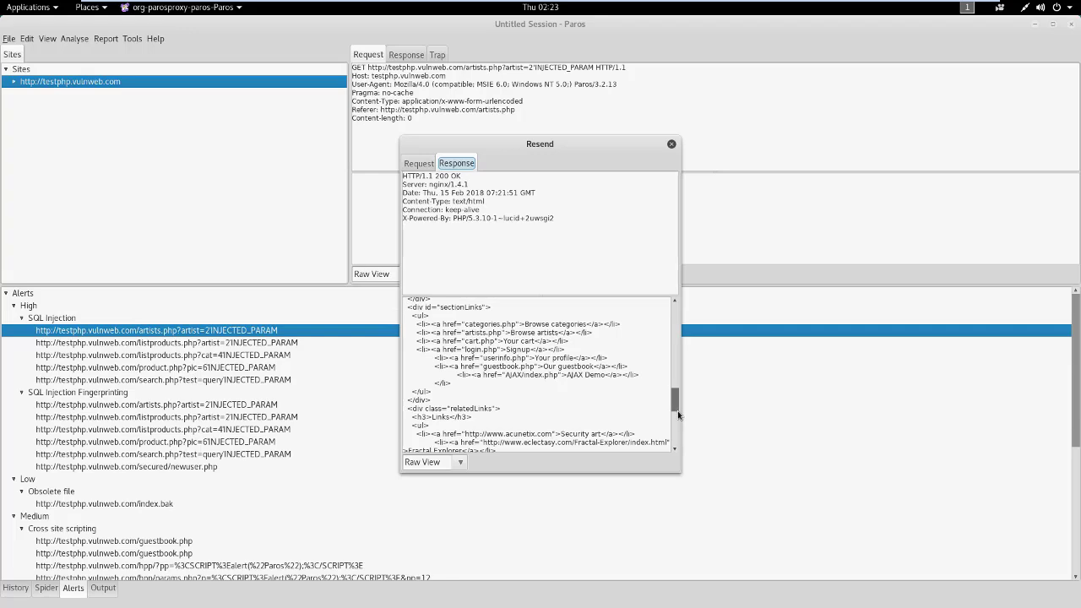
pyautogui.moveTo(677, 412); pyautogui.dragTo(678, 418)
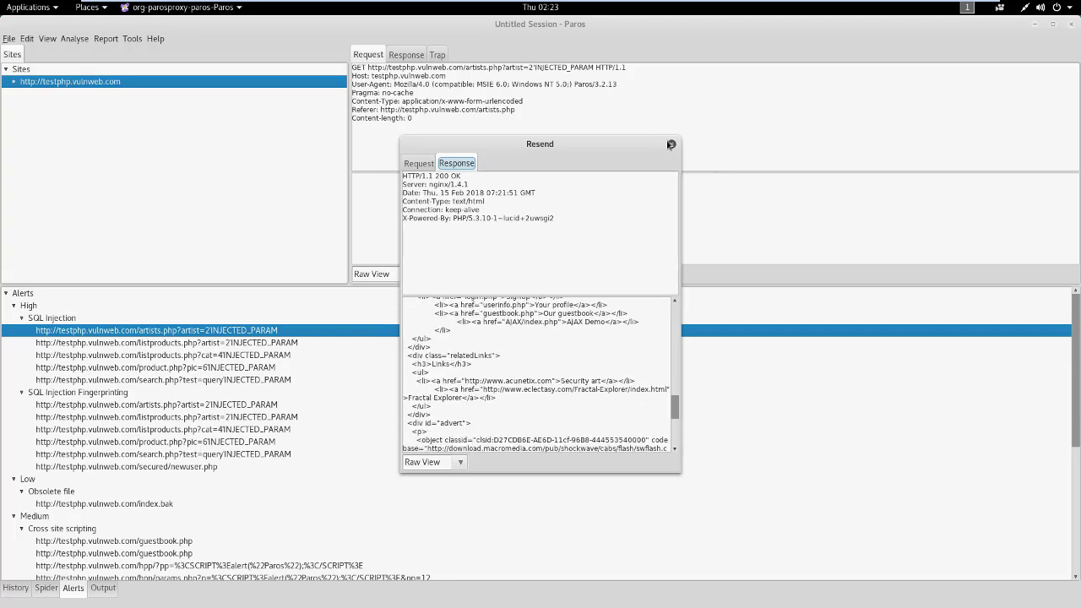
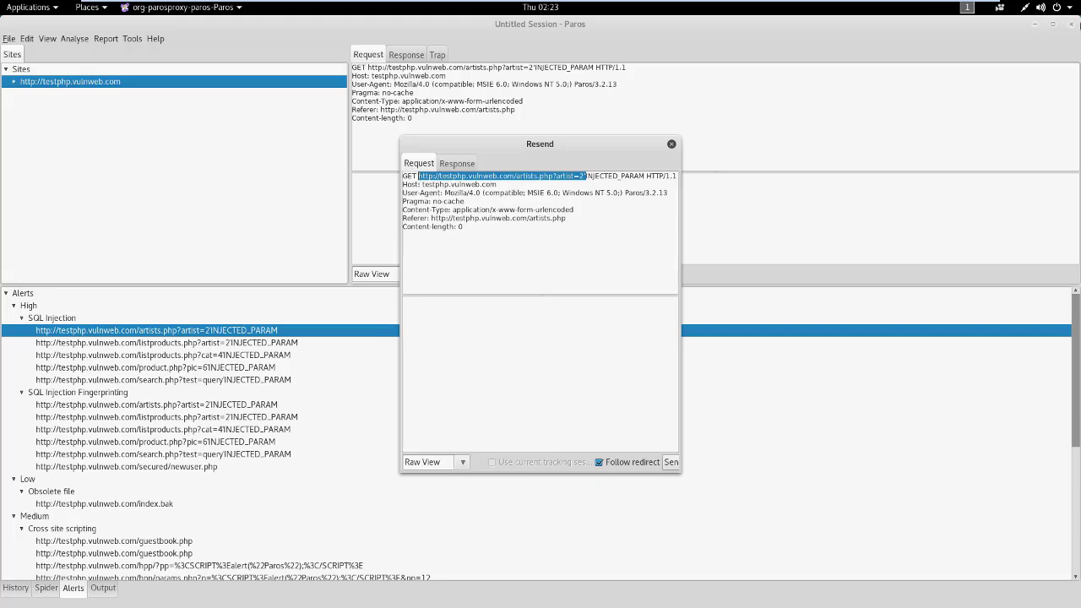
# Shrink the Paros window to uncover the desktop, and return it to full size
pyautogui.click(1053, 27)
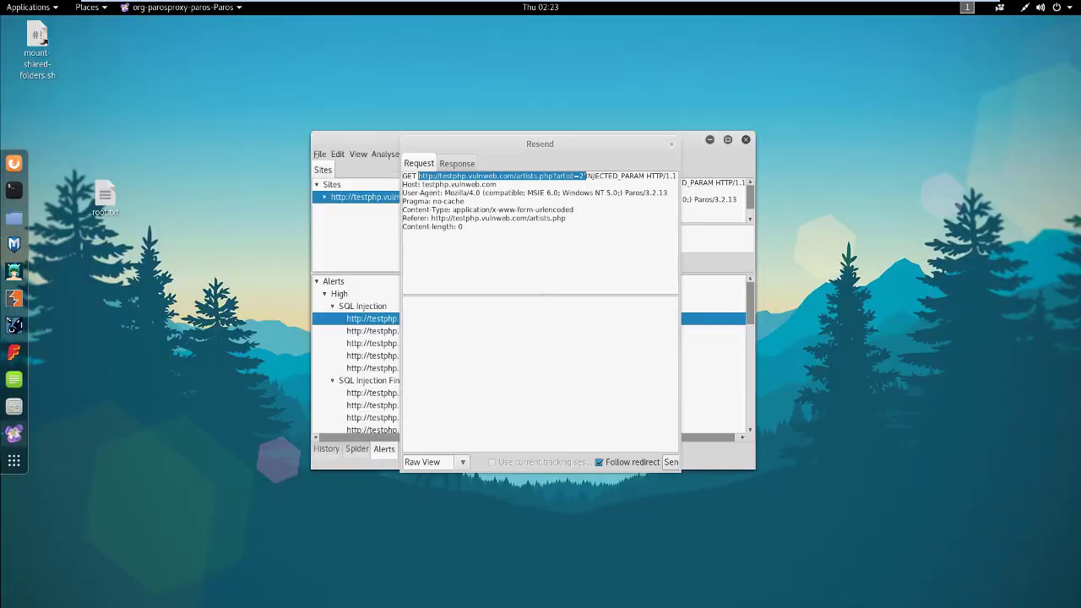
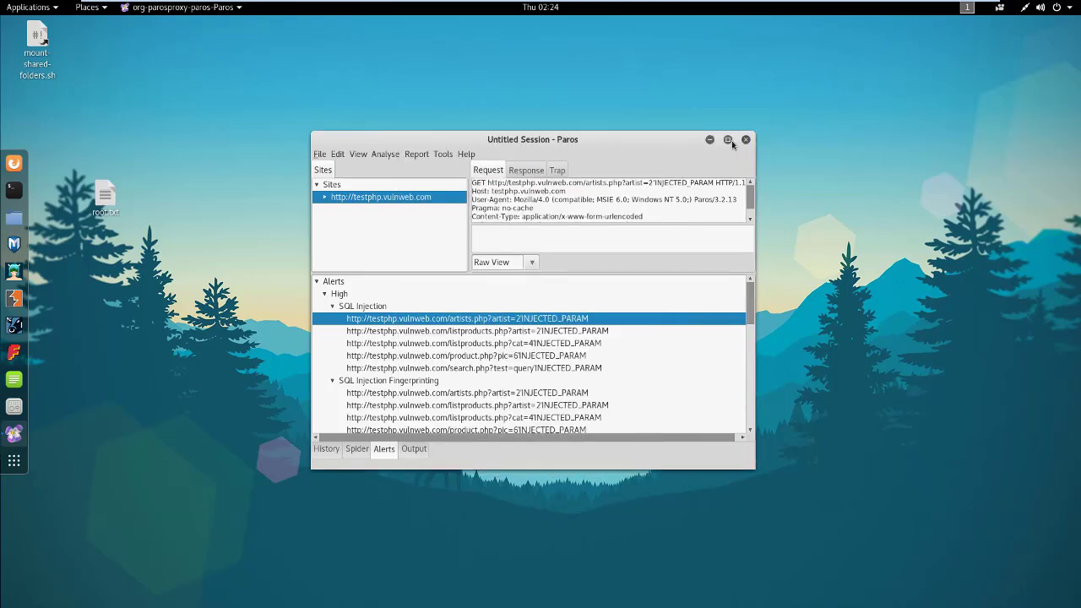
pyautogui.click(727, 140)
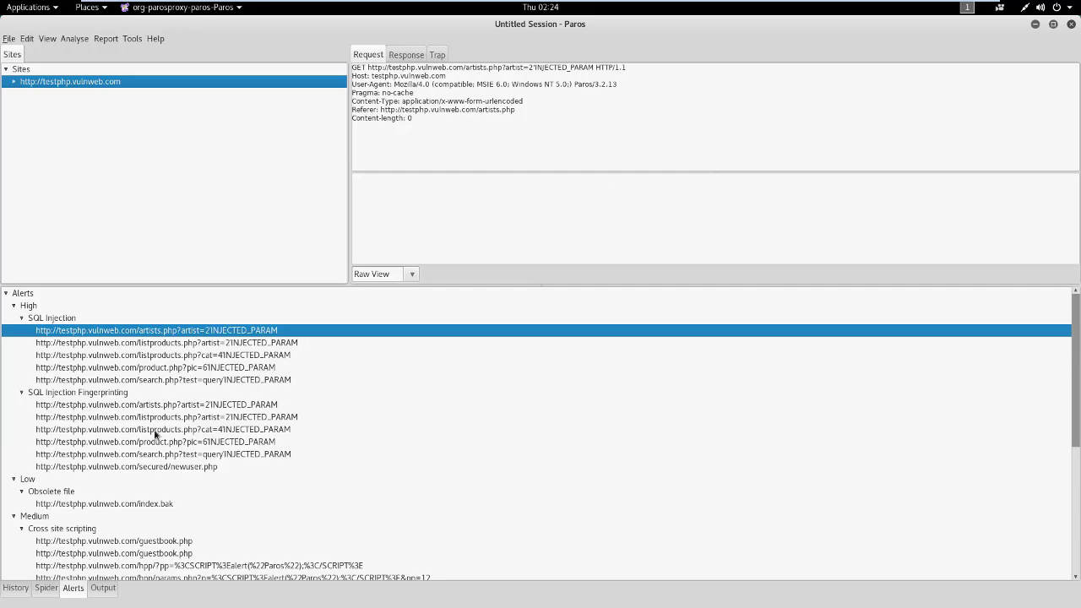
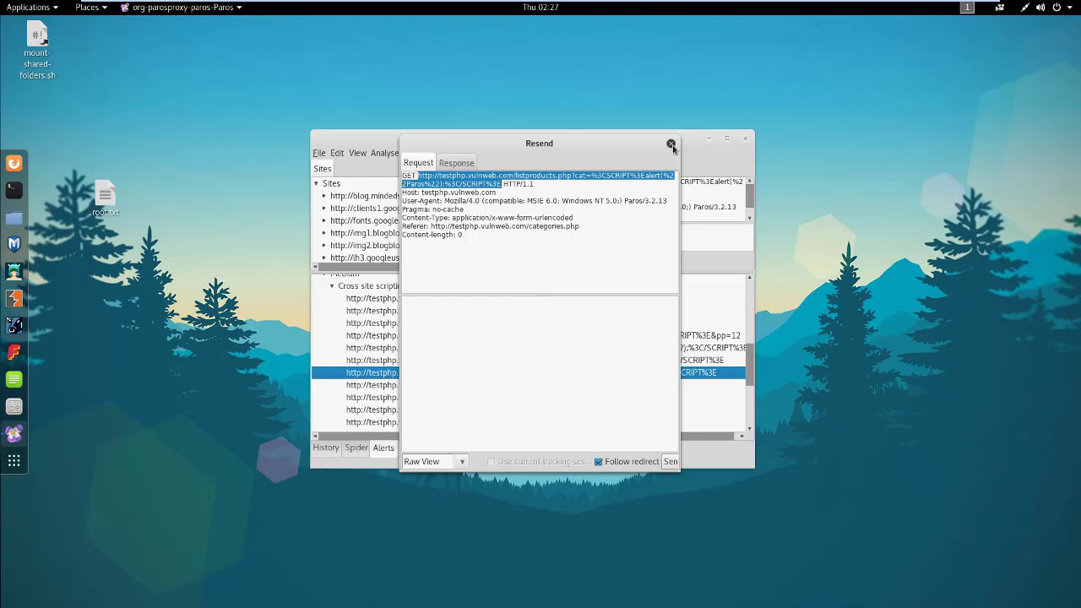
pyautogui.click(727, 138)
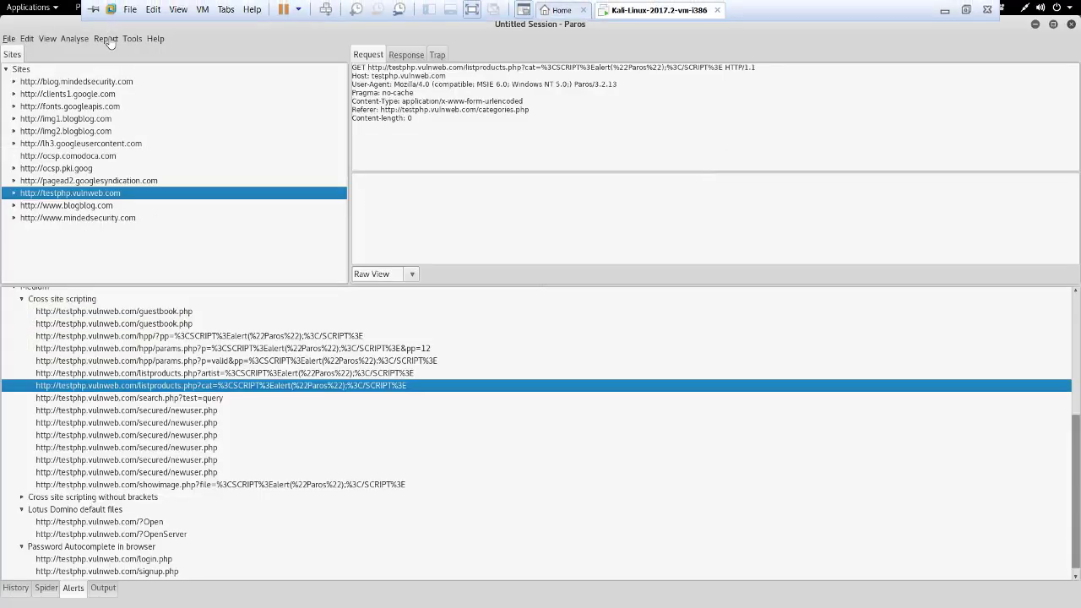
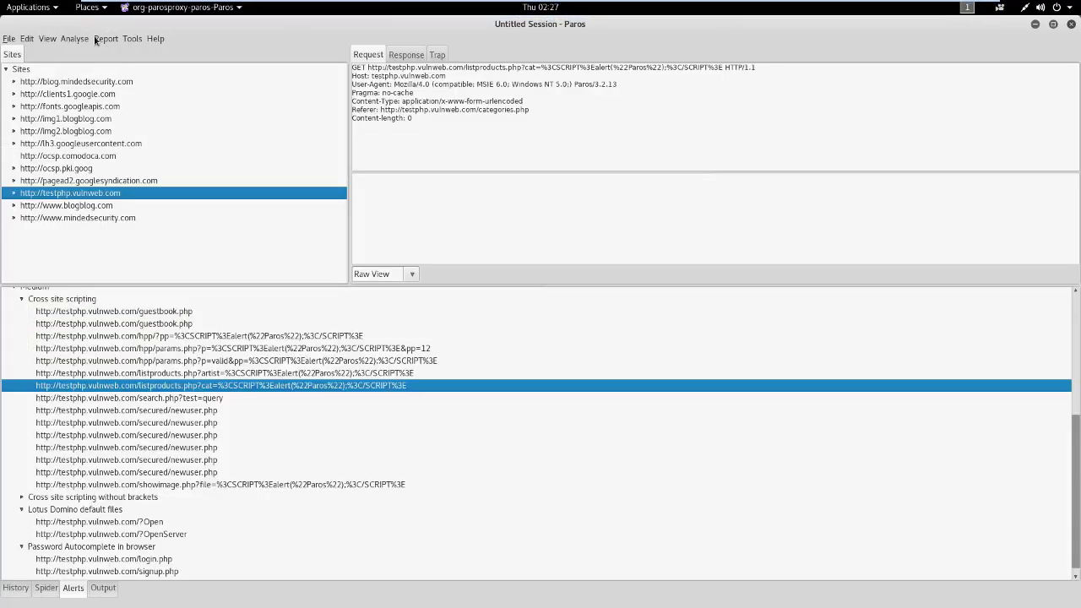
# Generate the last scan report and dismiss the notice about it
pyautogui.click(107, 39)
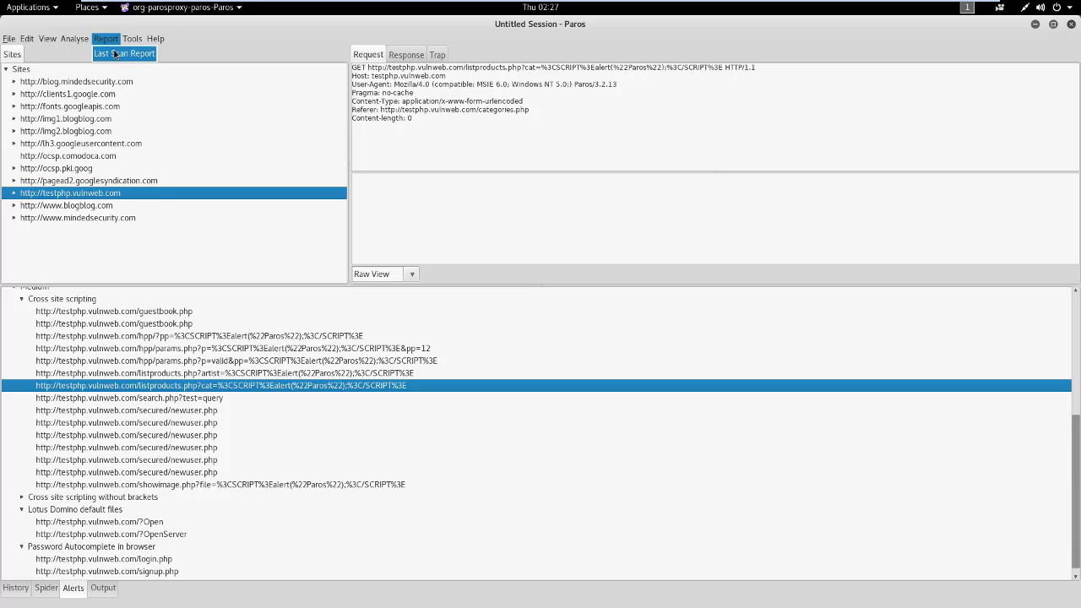
pyautogui.click(115, 53)
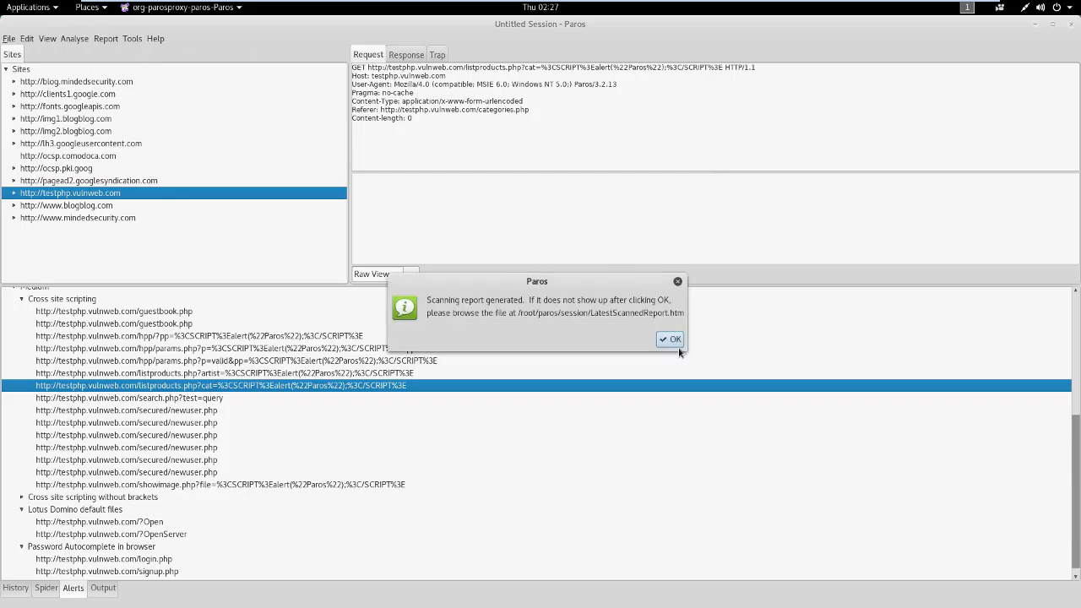
pyautogui.click(675, 340)
# Minimize Paros, browse the home folder to paros/session in the file manager, and open LatestScannedReport.htm
pyautogui.click(1036, 25)
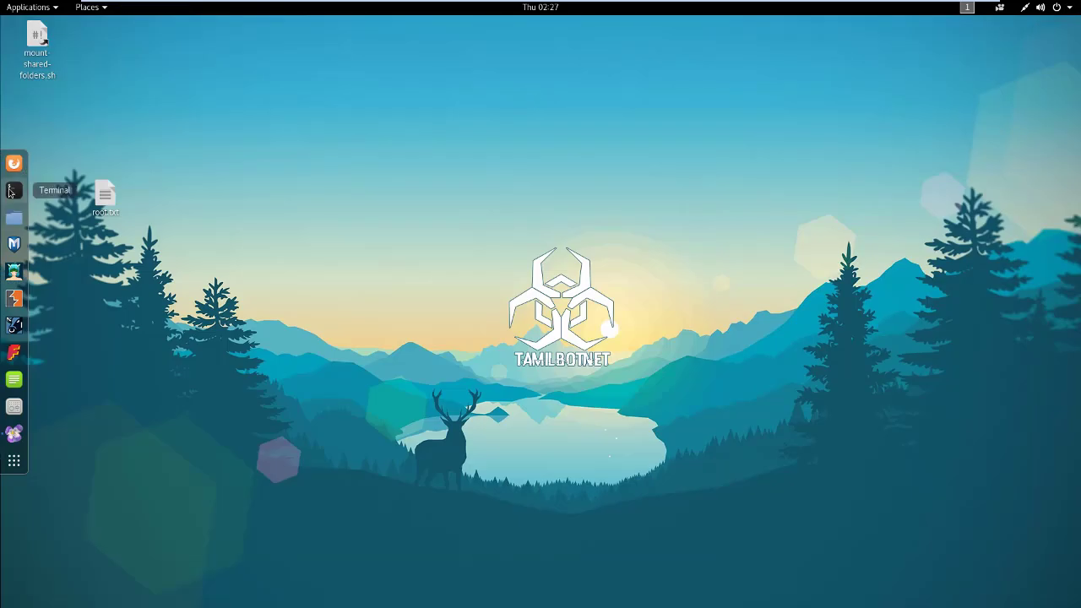
pyautogui.click(7, 220)
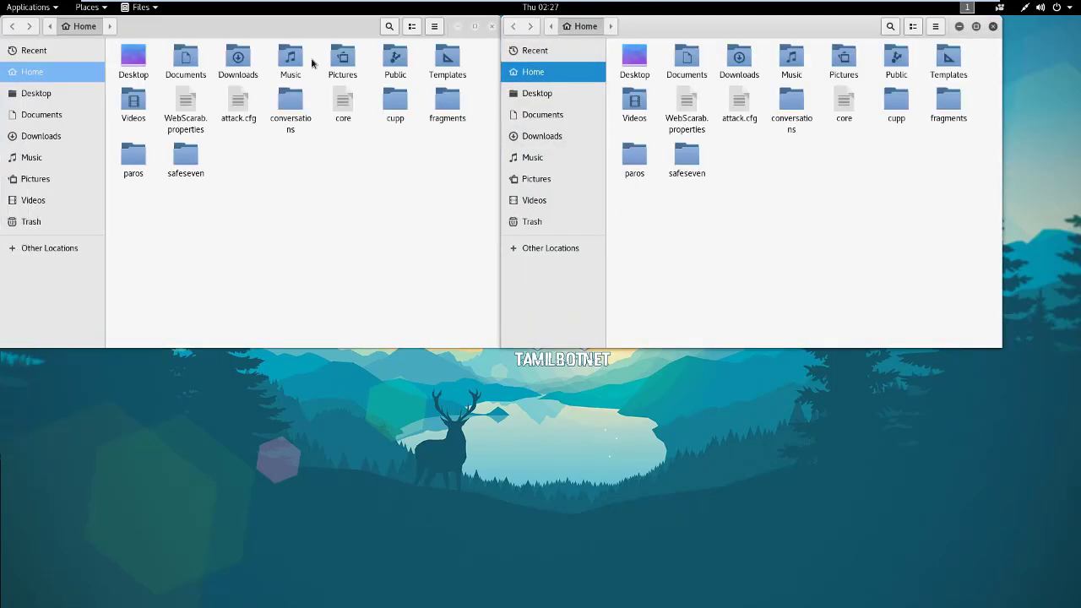
pyautogui.click(491, 26)
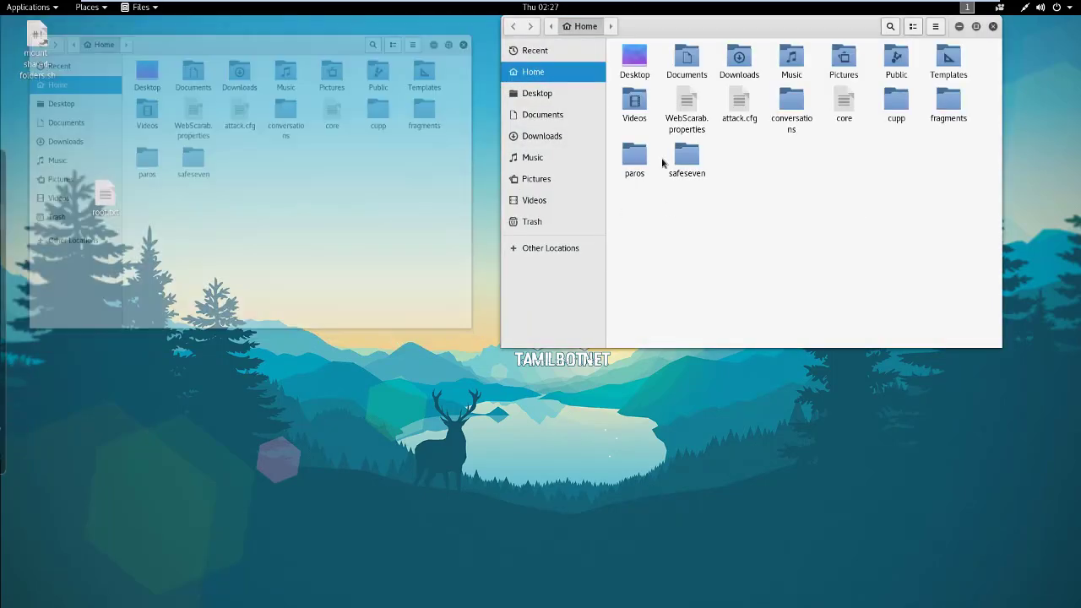
pyautogui.doubleClick(630, 155)
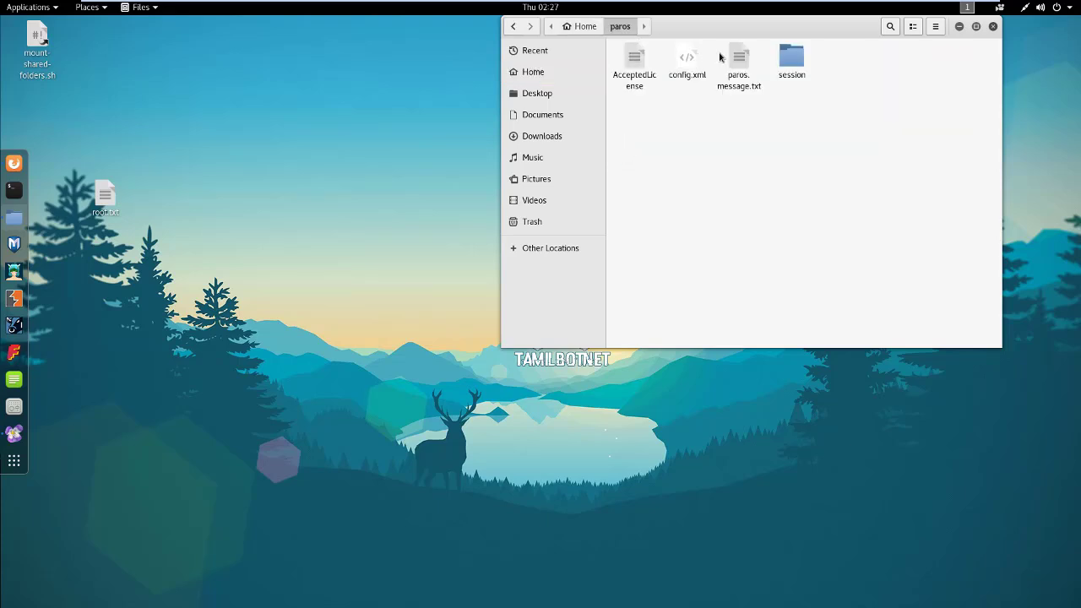
pyautogui.doubleClick(798, 58)
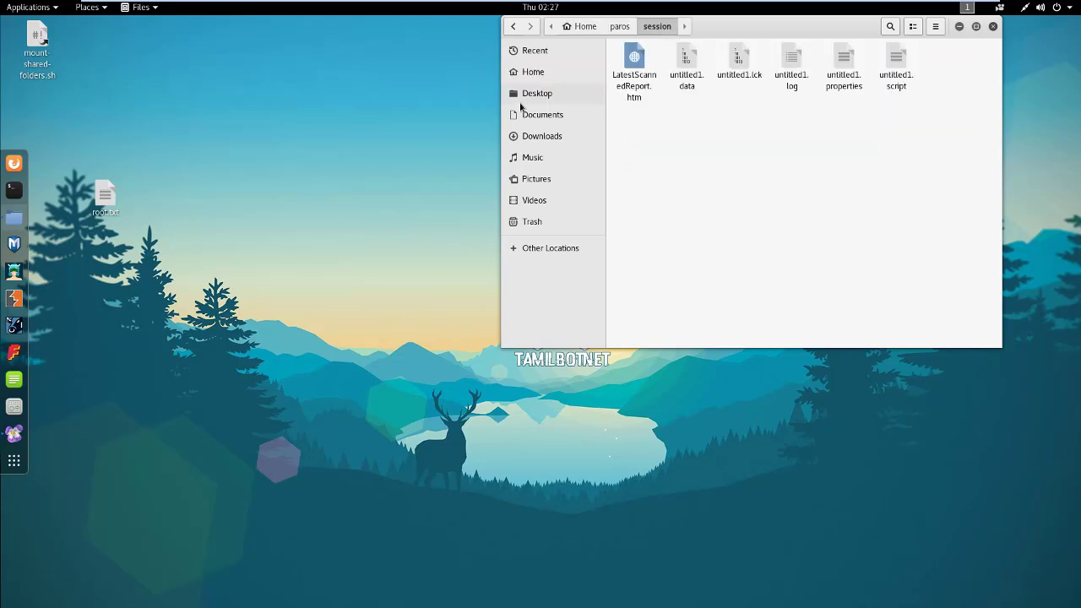
pyautogui.click(632, 84)
pyautogui.doubleClick(633, 83)
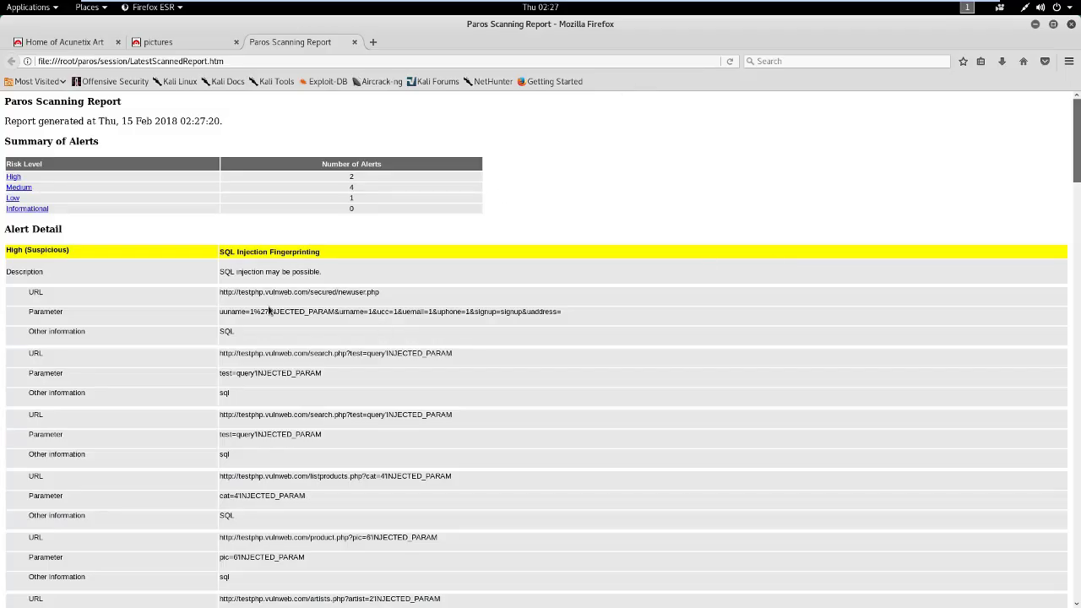
# Examine the scan report's URLs, parameters and solutions from the High alerts down to Cross site scripting, and close the file manager
pyautogui.moveTo(366, 292); pyautogui.dragTo(91, 278)
pyautogui.click(450, 195)
pyautogui.click(1077, 221)
pyautogui.click(1077, 307)
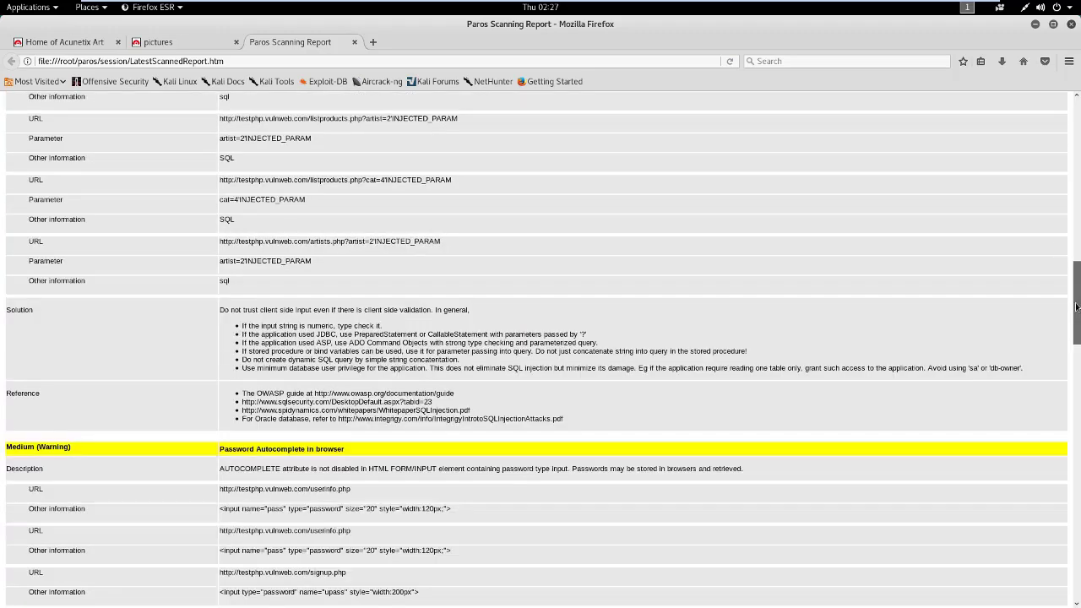
pyautogui.moveTo(27, 200); pyautogui.dragTo(238, 194)
pyautogui.click(440, 330)
pyautogui.click(1077, 407)
pyautogui.scroll(-8, 1073, 407)
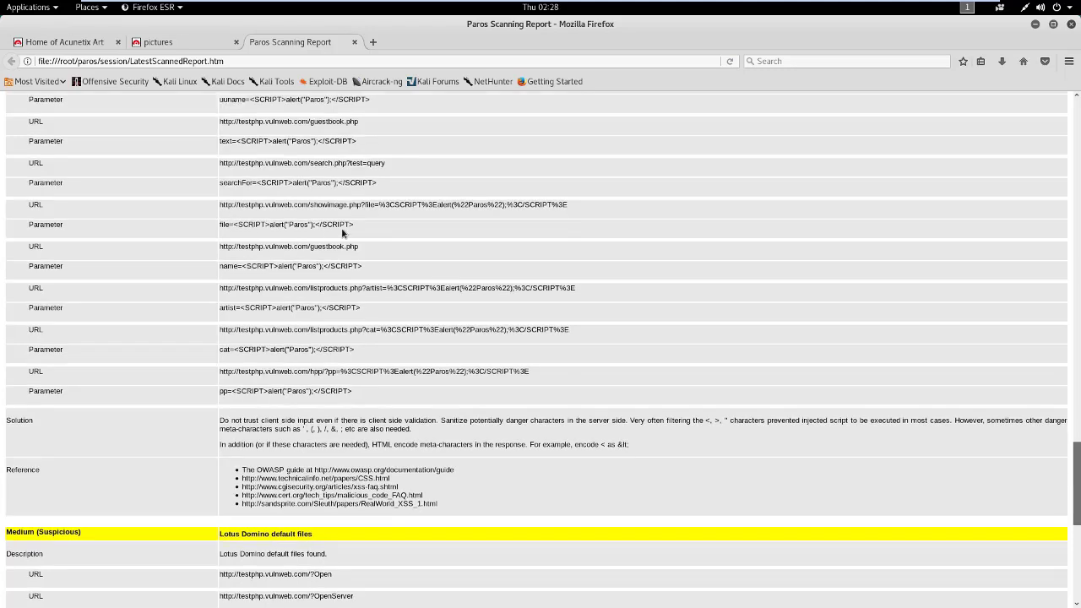
pyautogui.moveTo(357, 225); pyautogui.dragTo(216, 226)
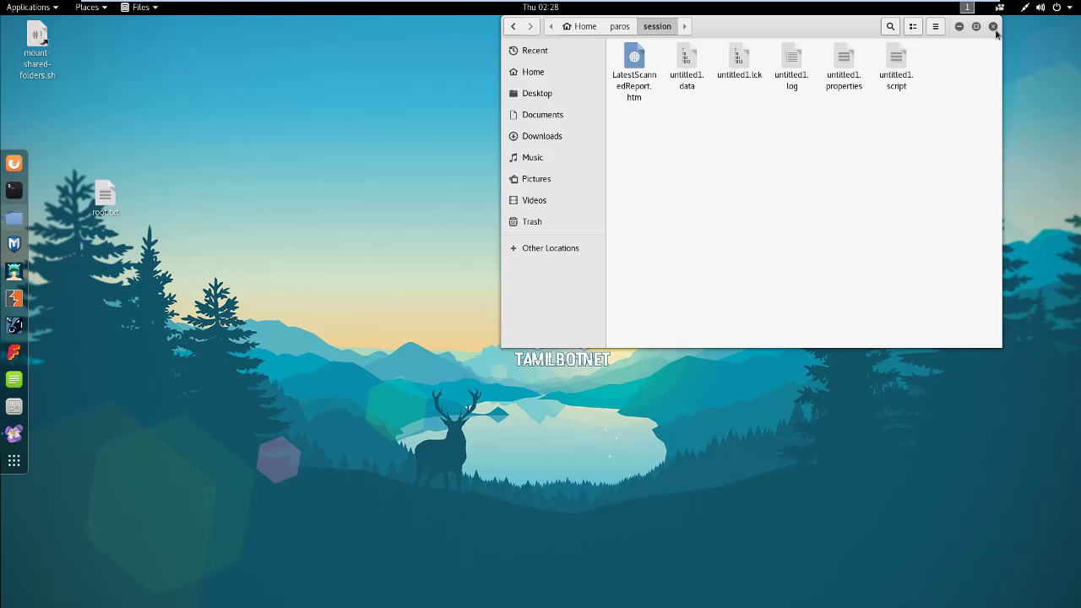
pyautogui.click(993, 28)
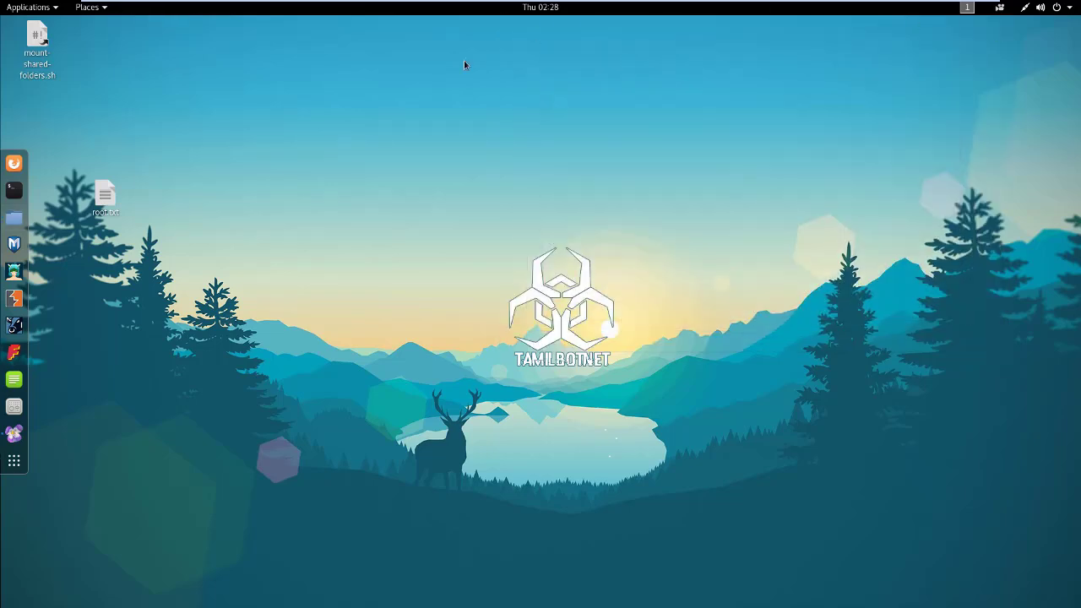